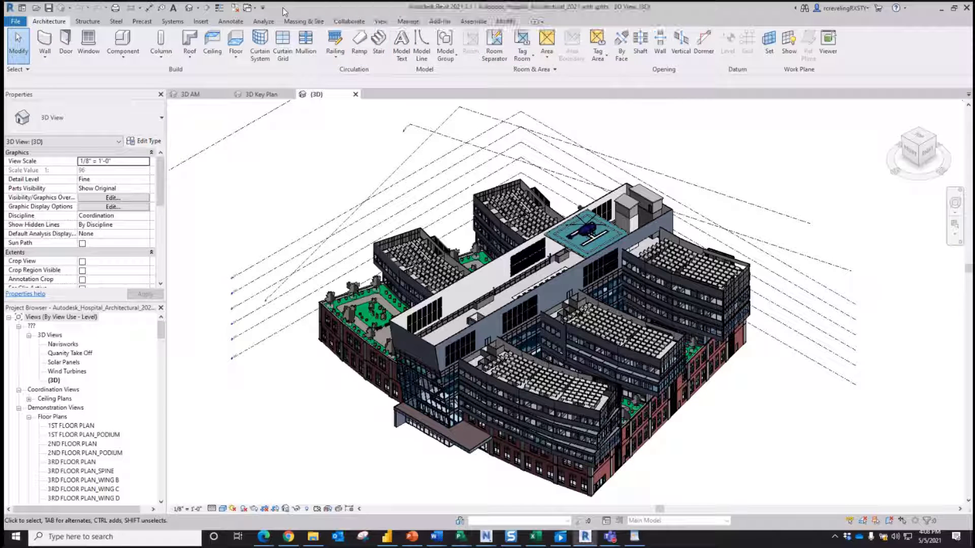
Step: Look through the add-ins and bring up the Assemble add-in's Publish and Sync commands for the hospital model
left_click(439, 21)
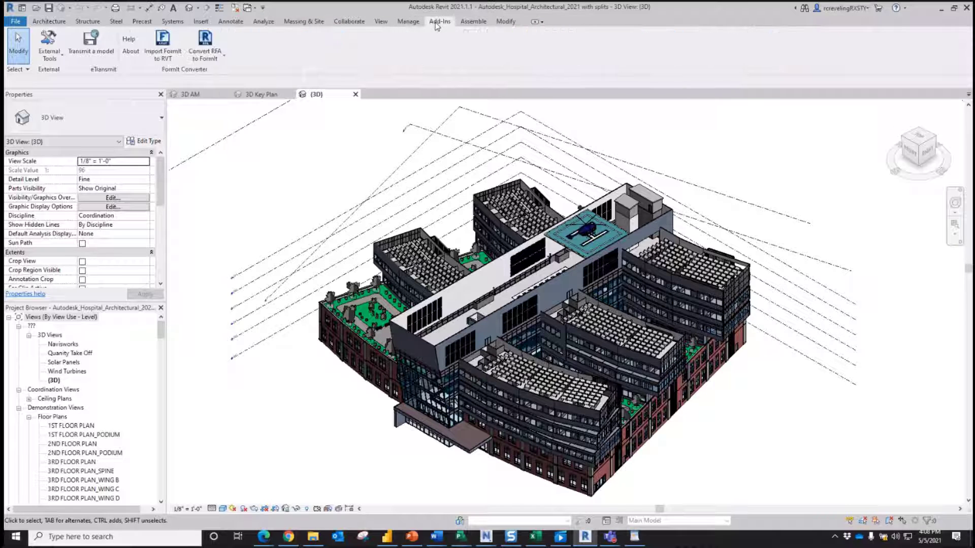
left_click(59, 59)
left_click(472, 22)
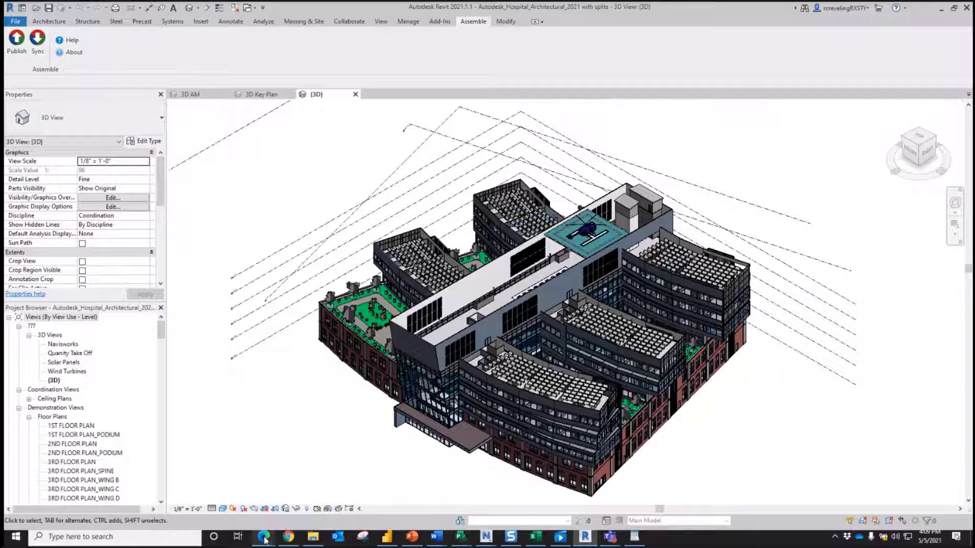
Step: Switch to the Assemble project in Edge and review the category quantities of the architectural, mechanical, plumbing and structural models
mouse_move(264, 539)
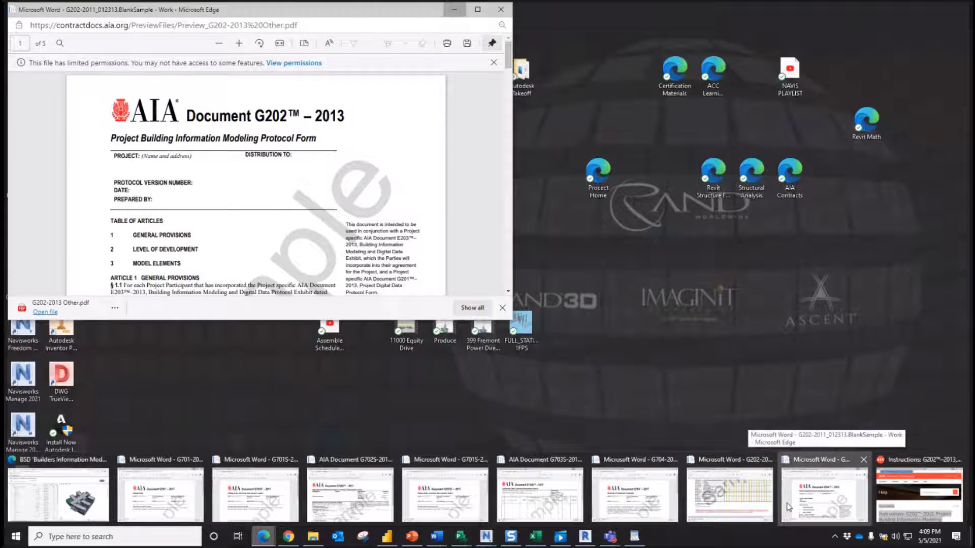
left_click(789, 506)
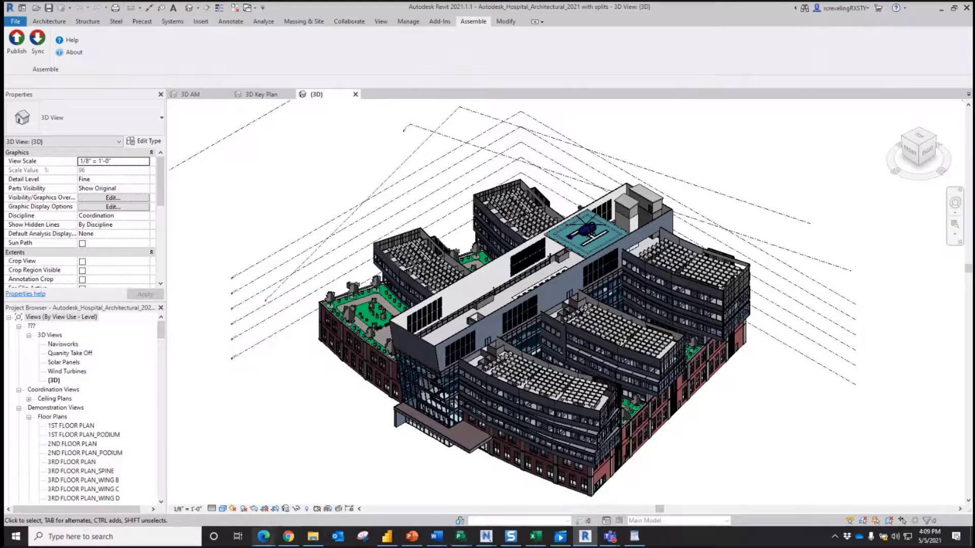
mouse_move(262, 540)
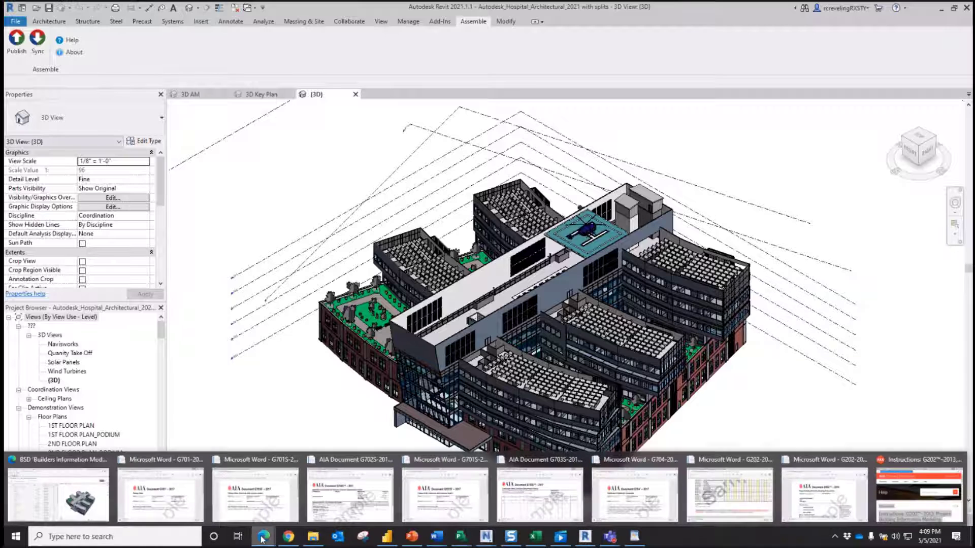
left_click(58, 495)
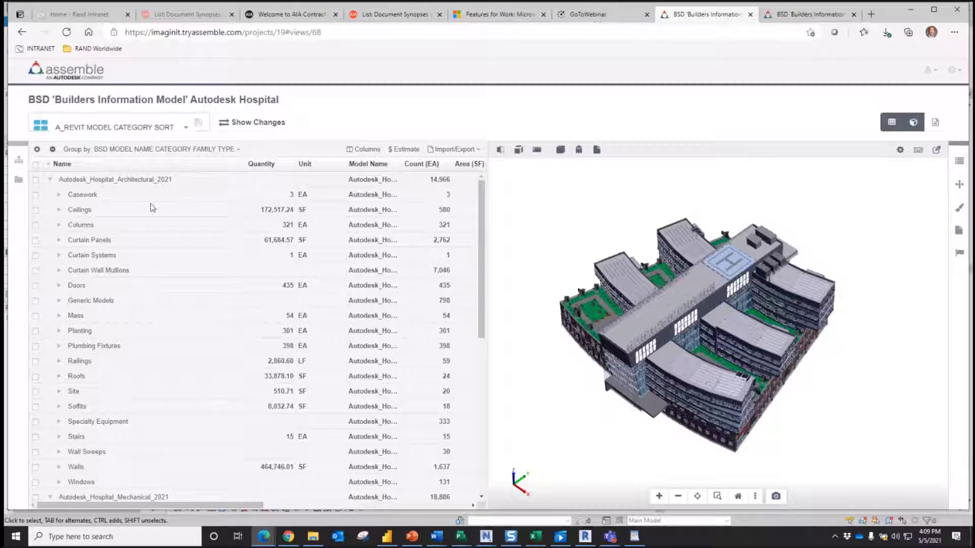
scroll(161, 201, "down", 3)
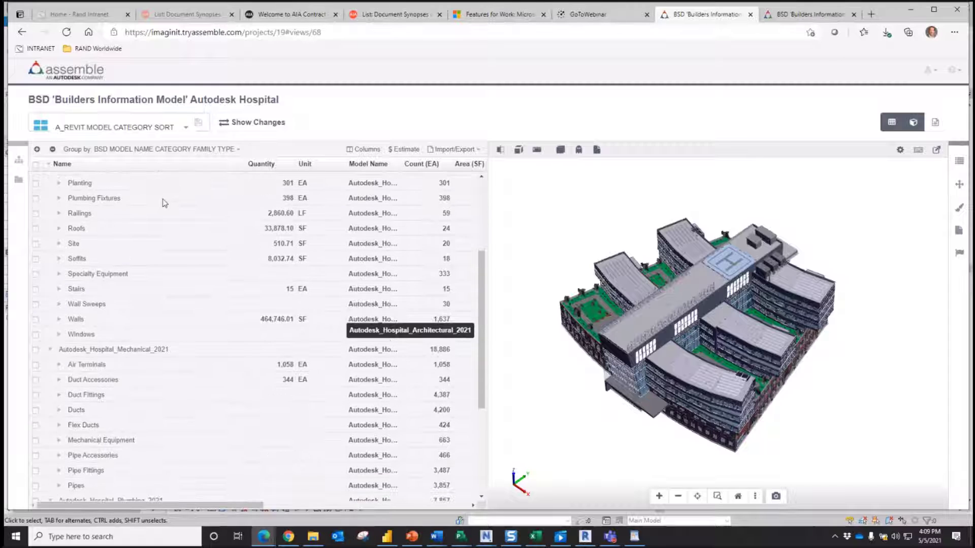
scroll(163, 203, "down", 3)
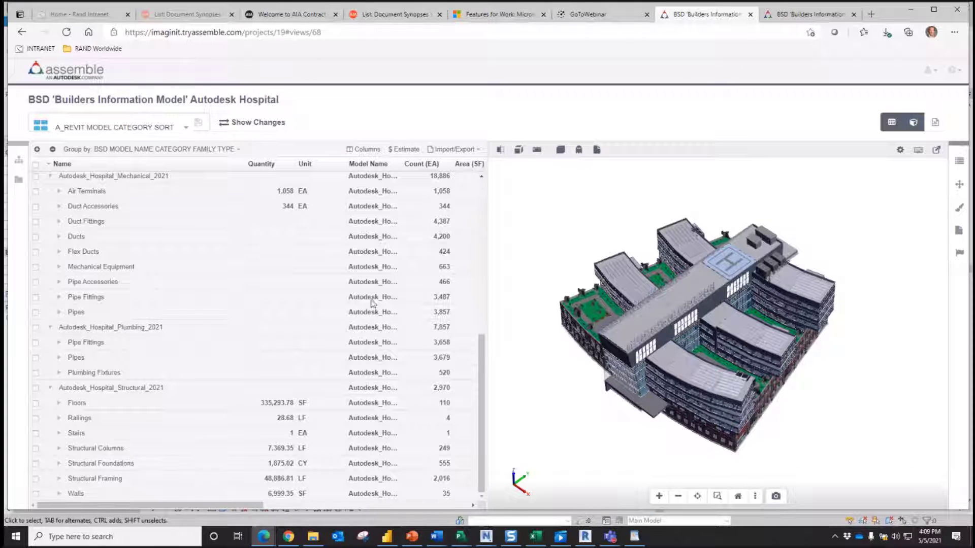
scroll(317, 257, "up", 1)
scroll(305, 244, "up", 5)
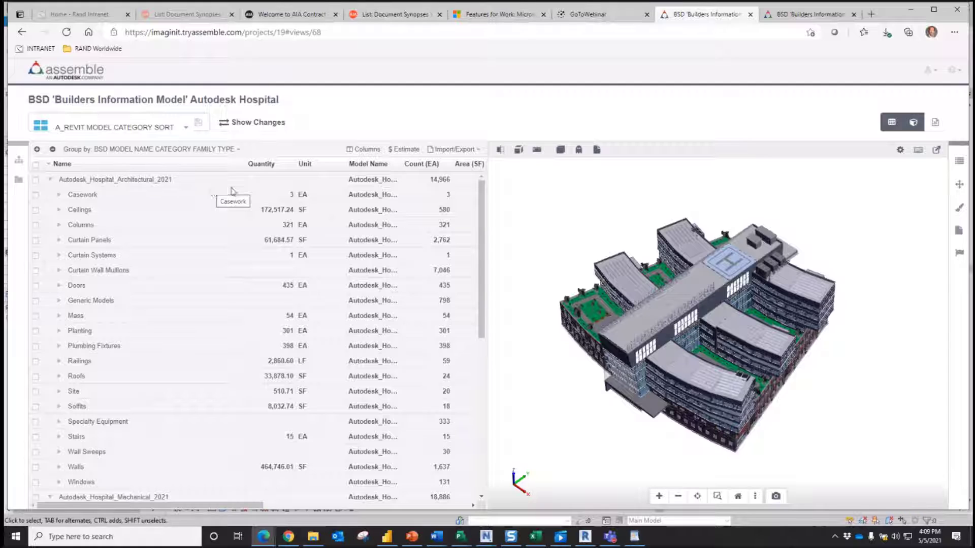
Step: Select an exterior metal wall panel on the front wing and review its Assemble and model instance properties
left_click(685, 389)
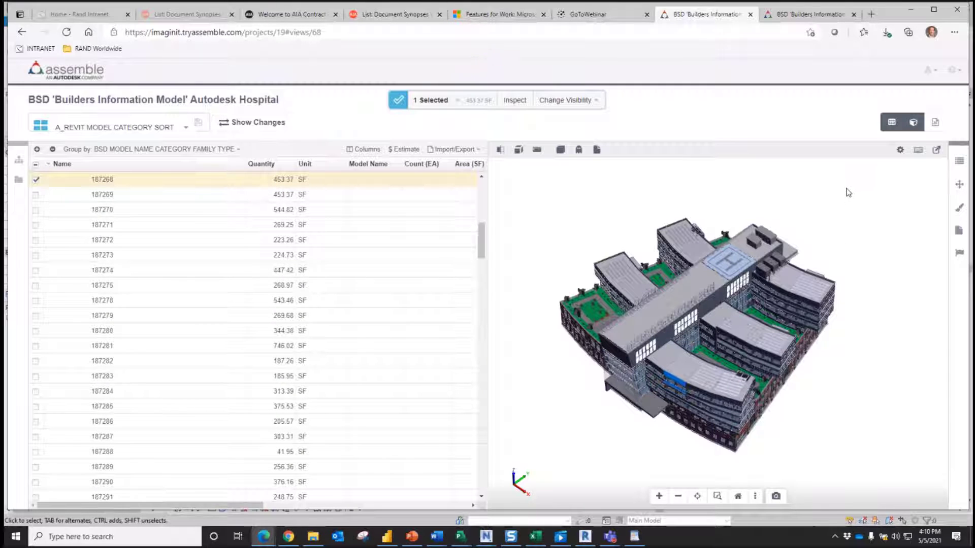
left_click(959, 162)
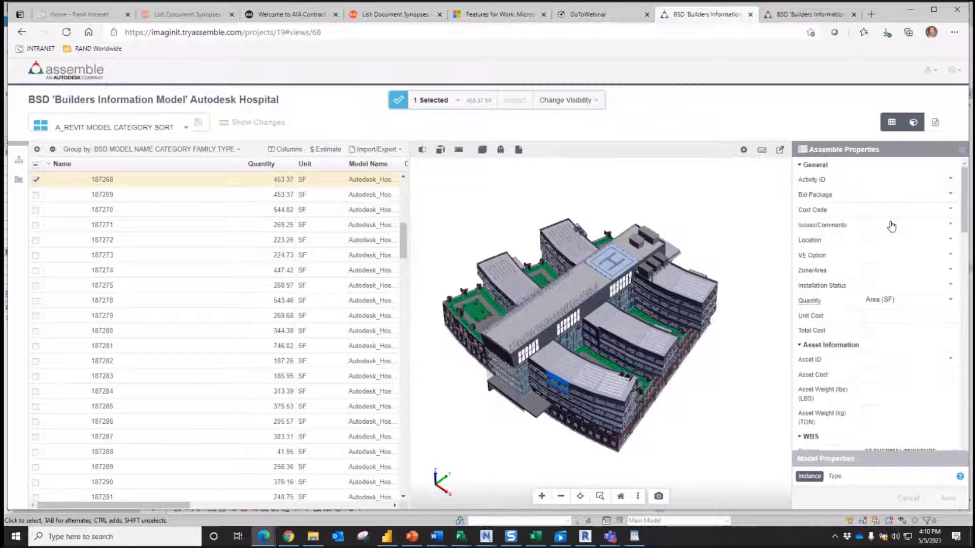
scroll(910, 304, "down", 15)
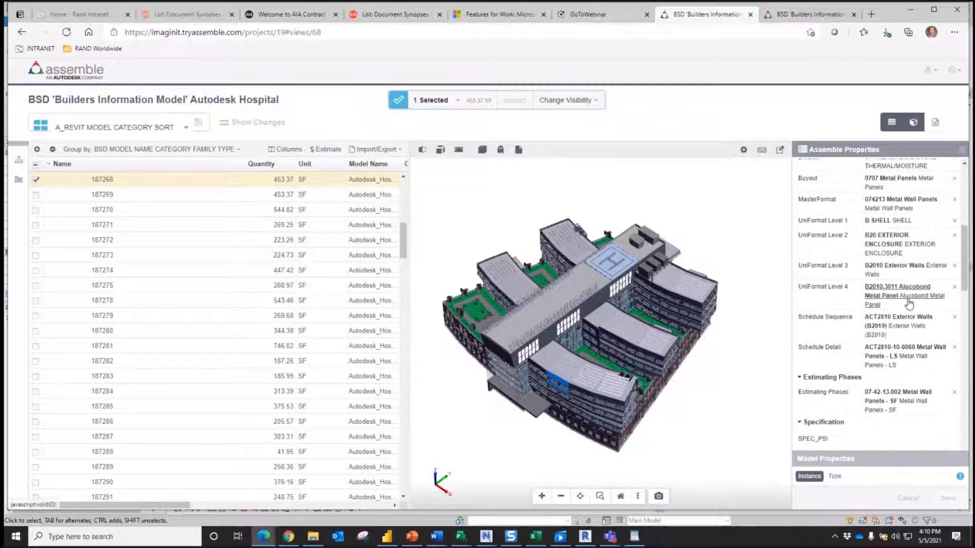
scroll(910, 300, "down", 5)
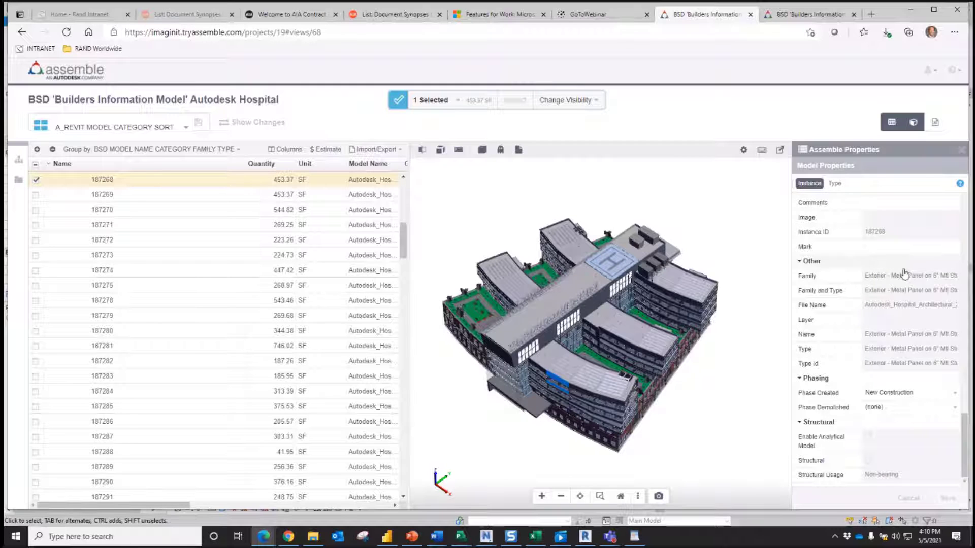
scroll(907, 272, "up", 4)
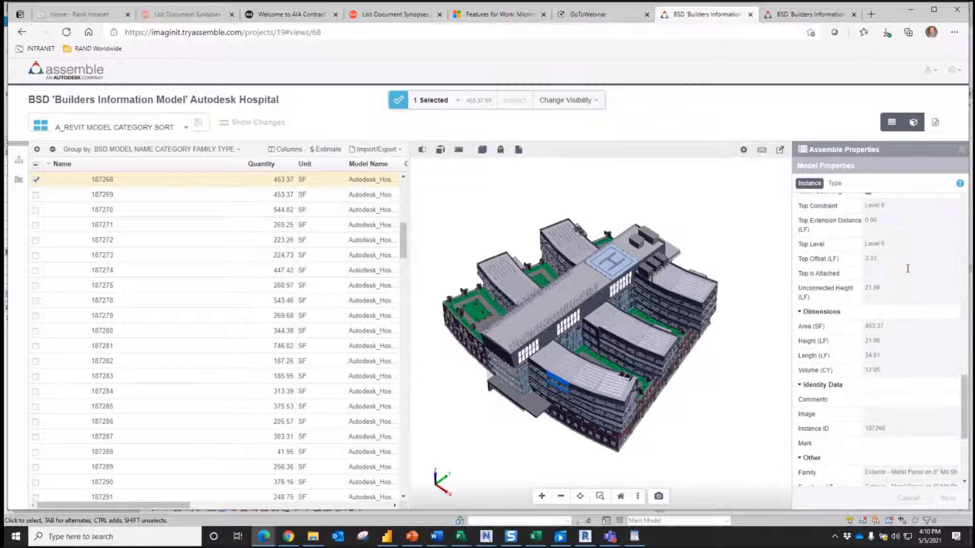
Step: Examine the selected wall's Scheduling, Constraints and WBS property groups
scroll(908, 268, "up", 6)
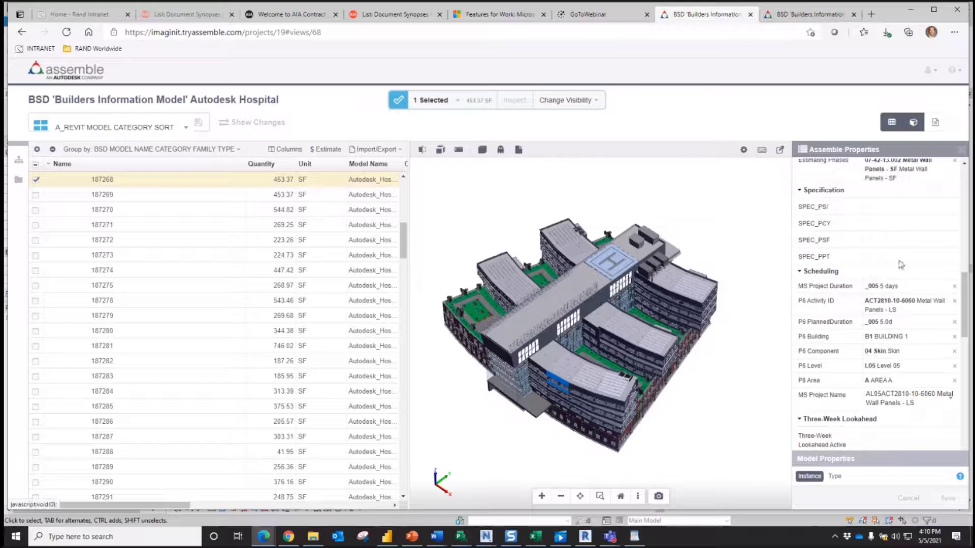
scroll(900, 264, "down", 2)
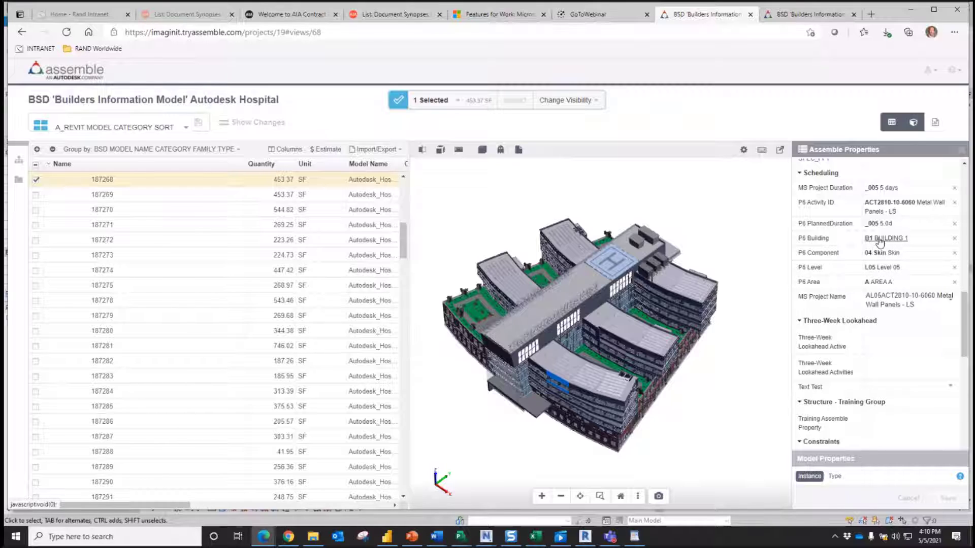
scroll(895, 304, "down", 3)
scroll(894, 309, "down", 3)
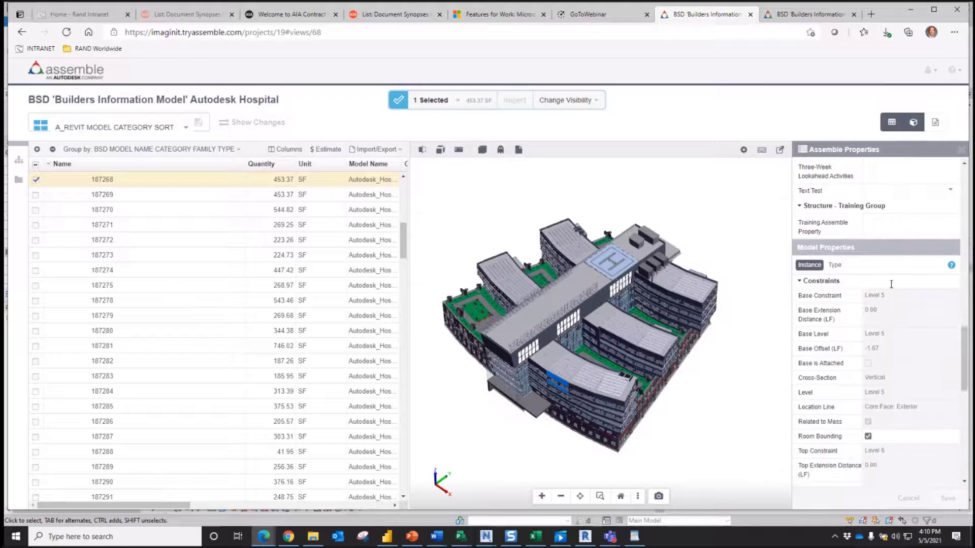
scroll(898, 238, "up", 5)
scroll(896, 226, "up", 4)
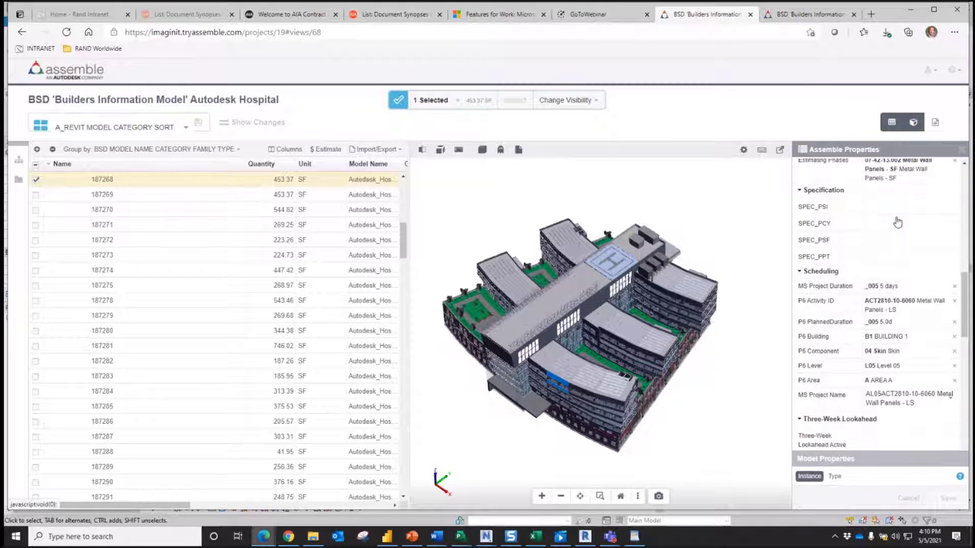
scroll(898, 222, "up", 7)
scroll(898, 221, "up", 3)
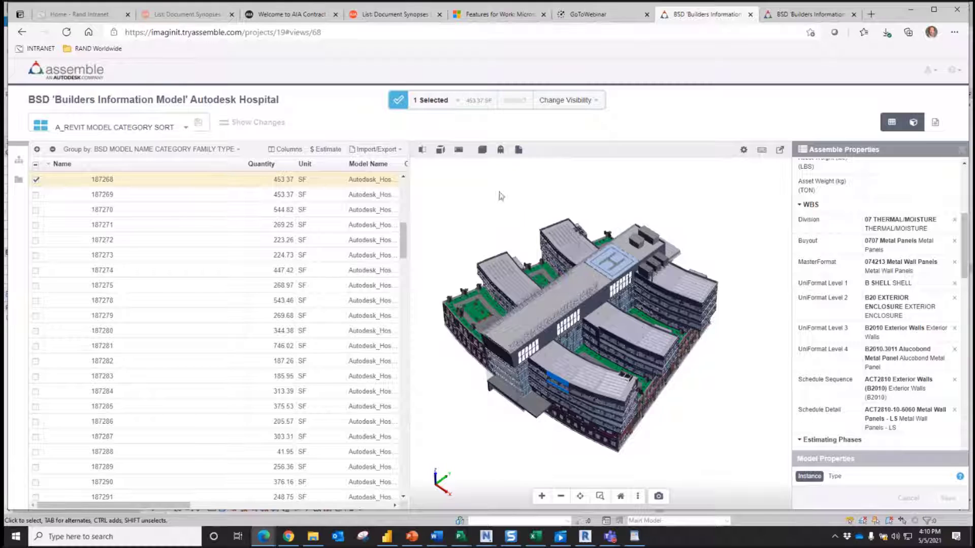
Step: Switch to the BUILDER_E PLAN AND SCHEDULE view, collapse the list to its P6 areas, and expand the areas again
left_click(820, 13)
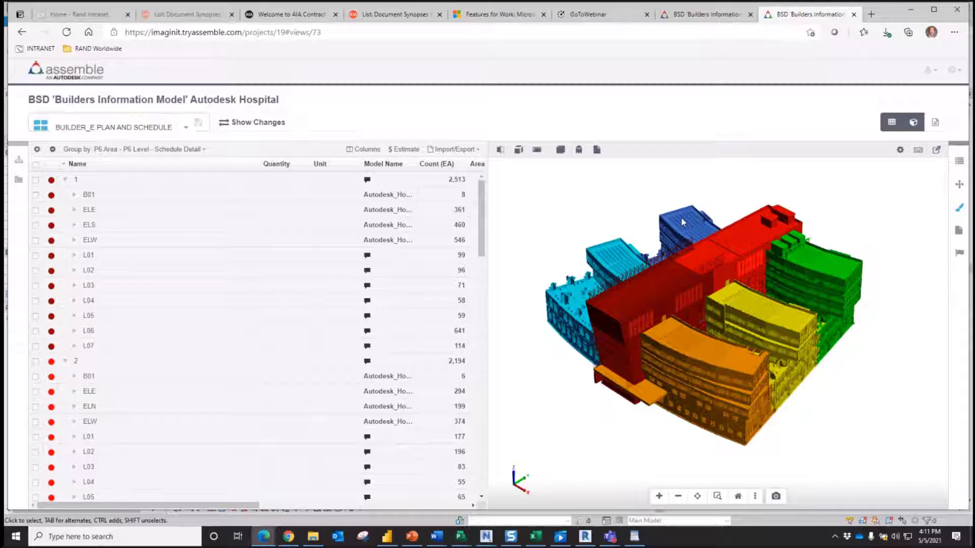
mouse_move(682, 222)
left_click(52, 149)
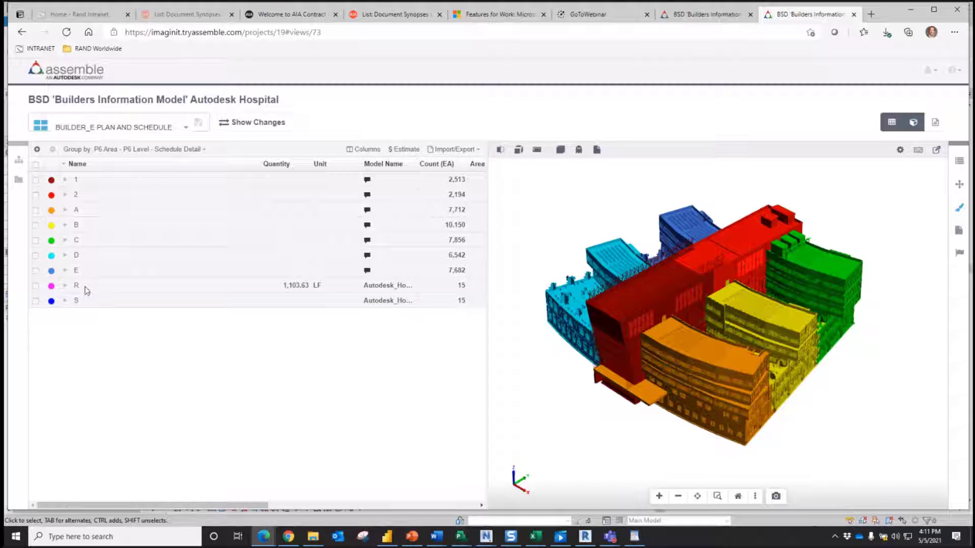
left_click(37, 150)
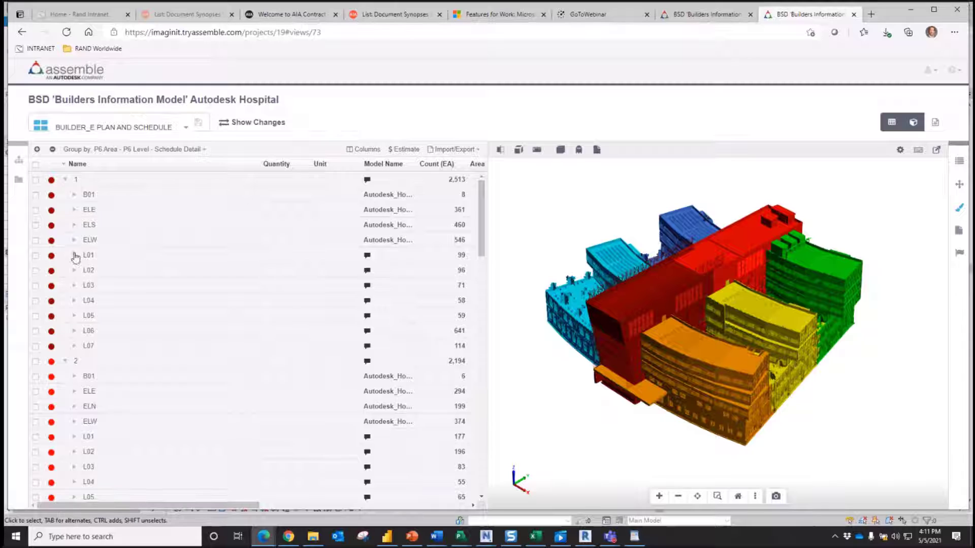
Step: Expand level L03 of area A and review its schedule activities and quantities
scroll(76, 257, "down", 12)
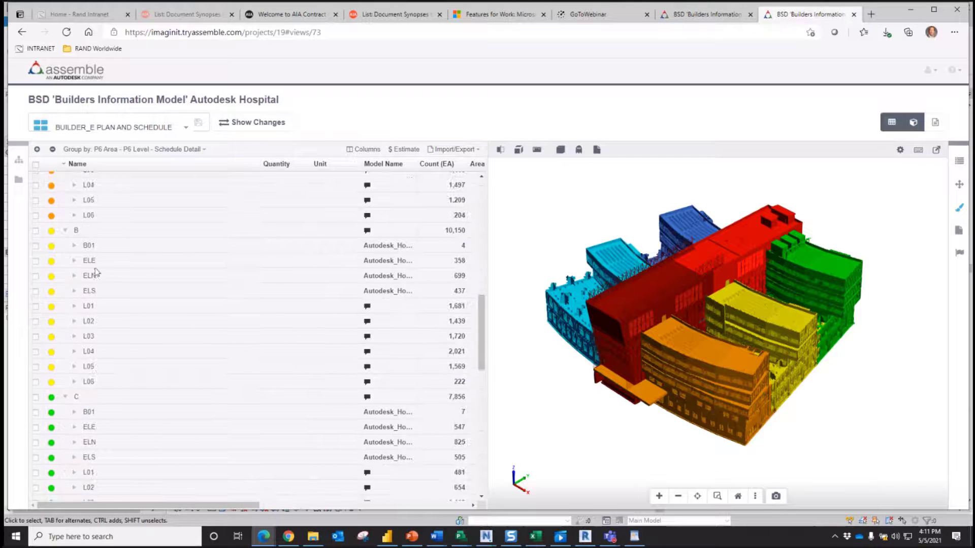
scroll(97, 266, "up", 2)
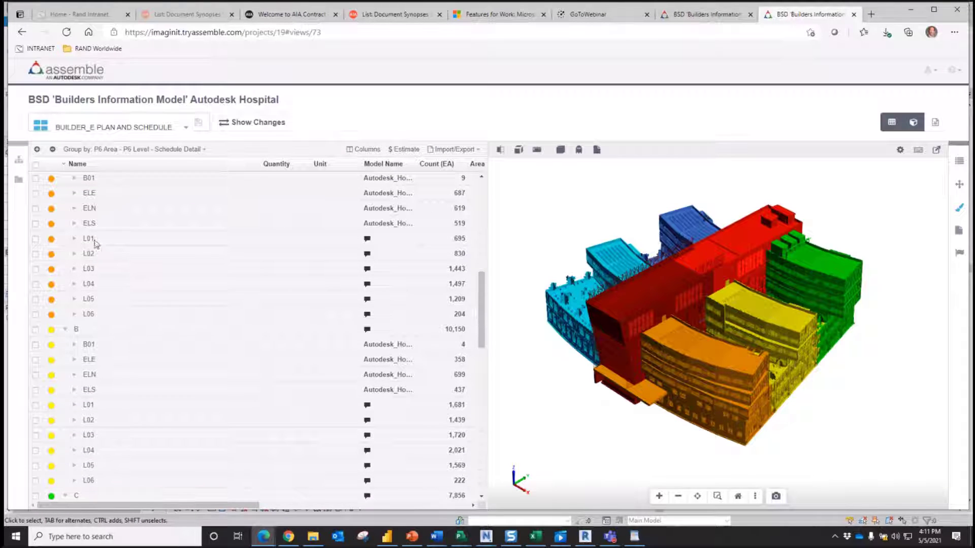
left_click(74, 269)
scroll(164, 246, "down", 1)
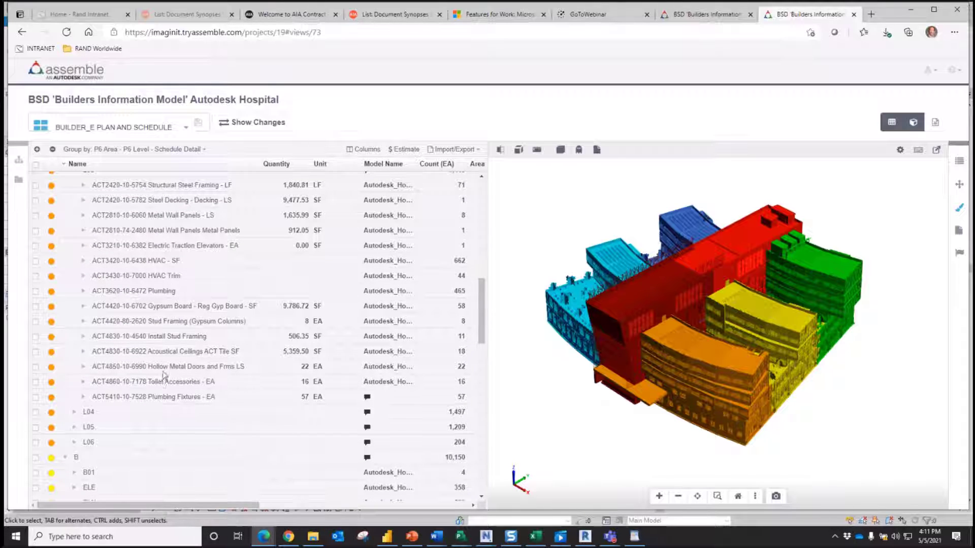
scroll(185, 333, "up", 2)
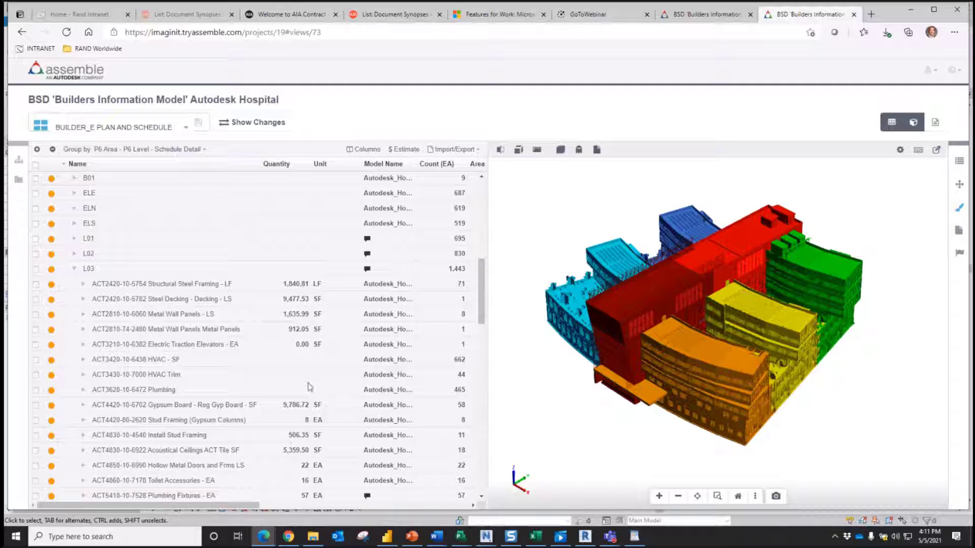
Step: Switch to the AUTODESK HOSPITAL ACTIVITIES BY AREA AND LEVEL workbook in Excel and highlight the planned durations in D5:D9
mouse_move(534, 538)
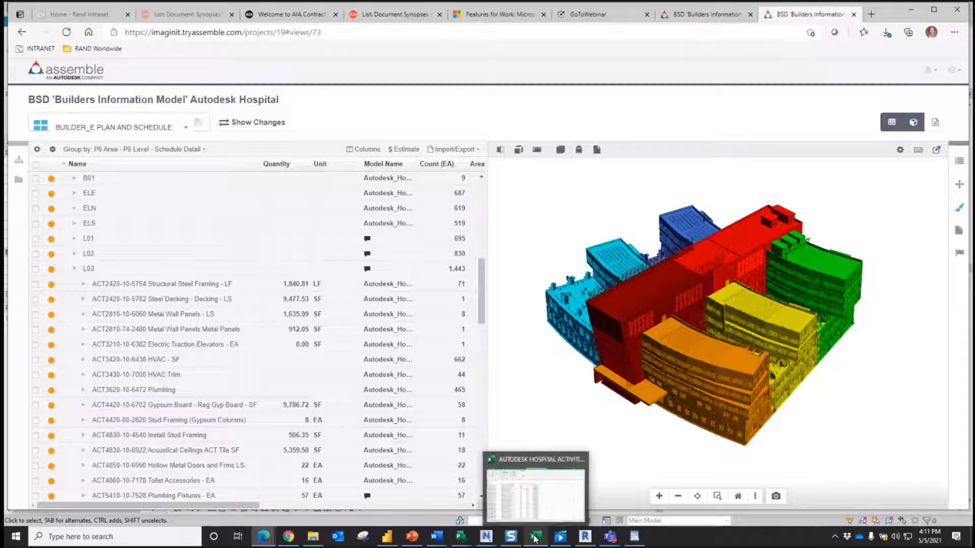
left_click(526, 491)
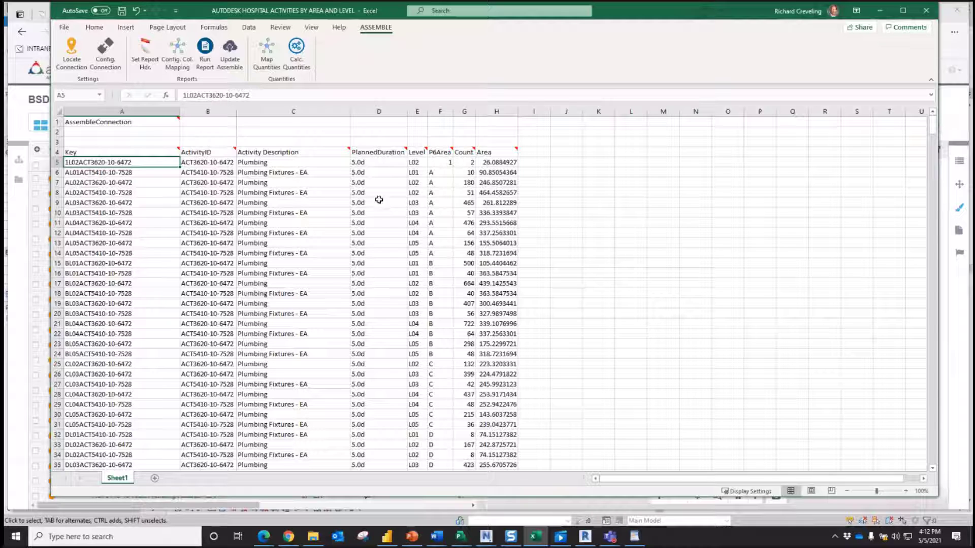
left_click_drag(369, 164, 363, 200)
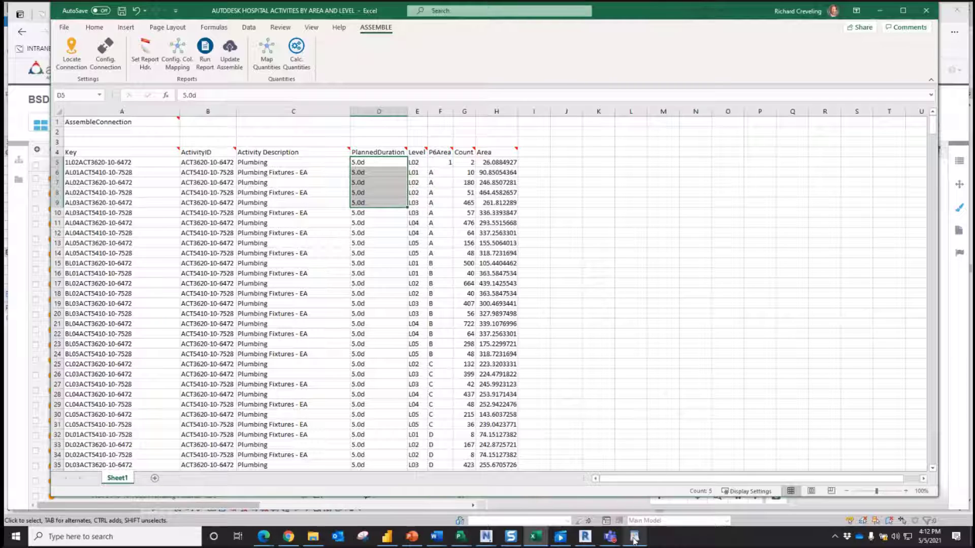
Step: Switch to the XML FF 08 AUTODESK HOSPITAL STRUC file in WordPad and review its selection set conditions and element IDs
mouse_move(634, 540)
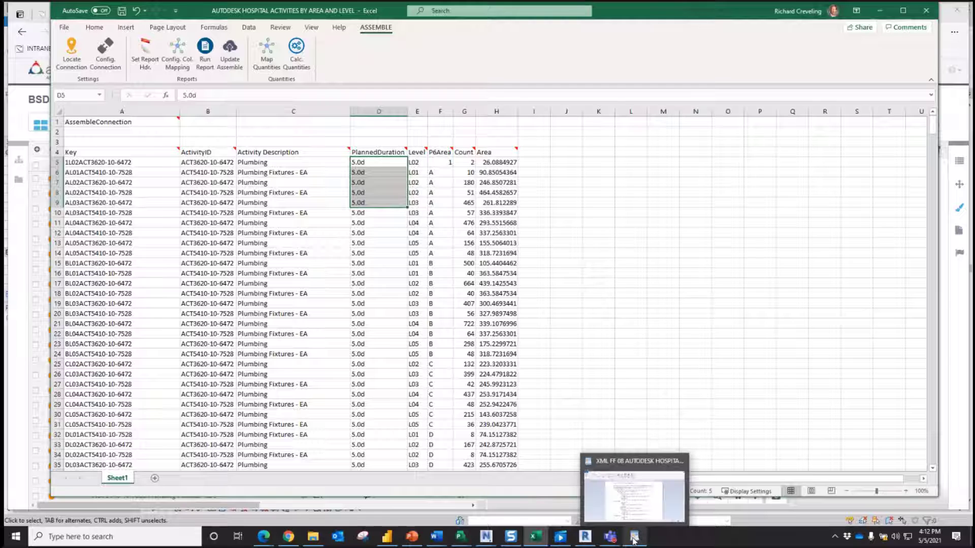
left_click(629, 502)
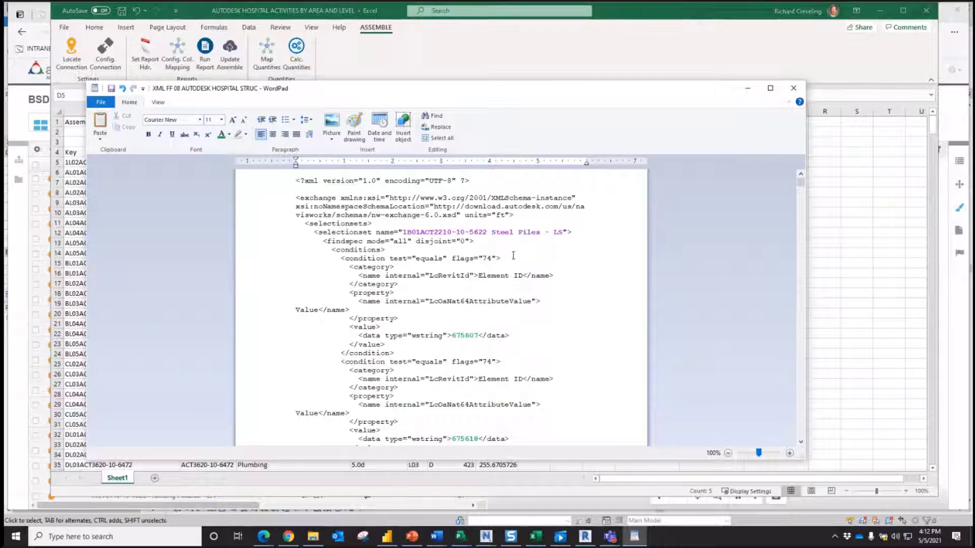
scroll(516, 262, "down", 6)
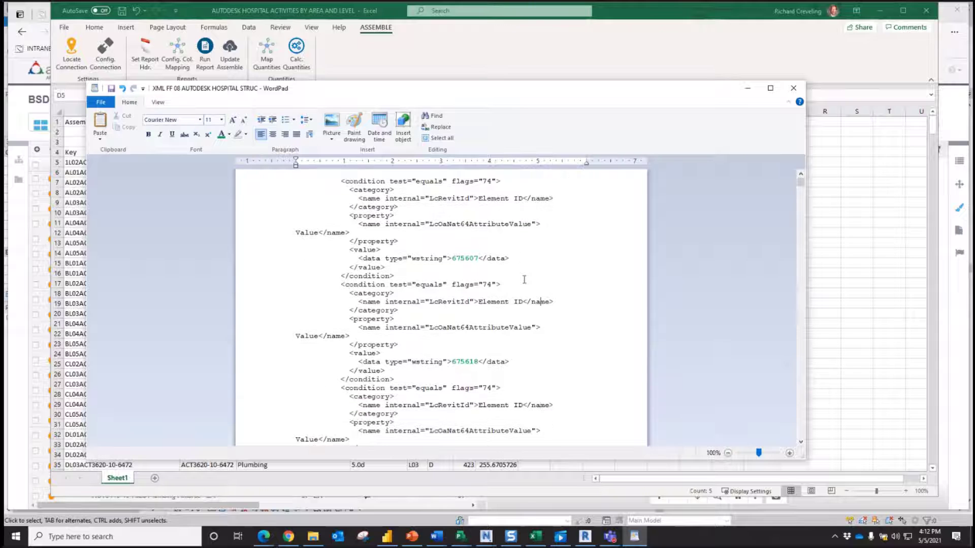
scroll(524, 292, "down", 2)
scroll(523, 293, "up", 8)
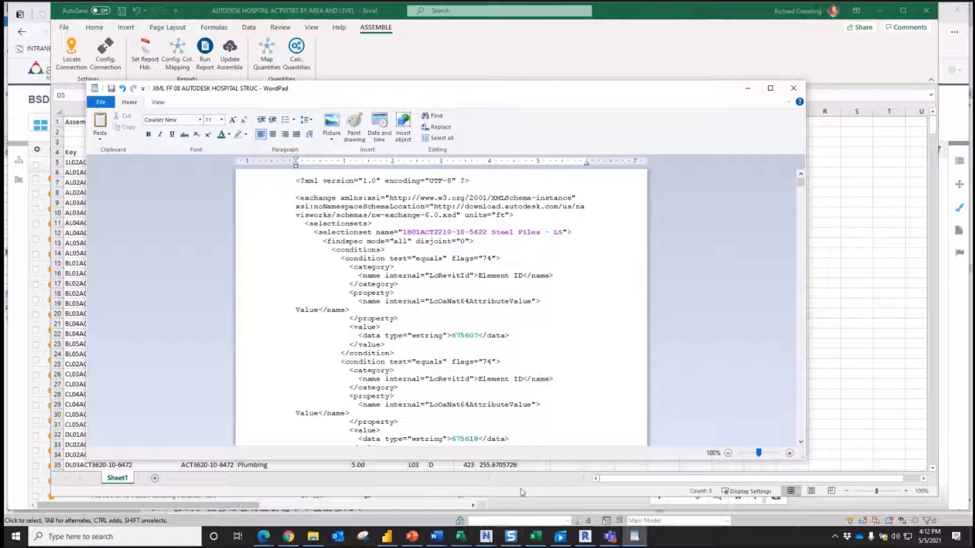
Step: Switch to Three Week Lookahead.nwd in Navisworks Manage
left_click(489, 538)
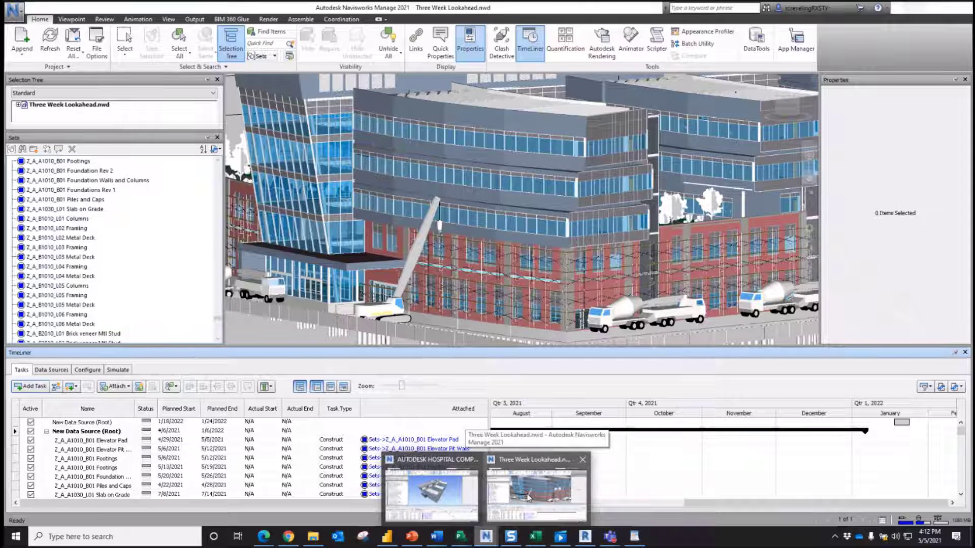
left_click(528, 497)
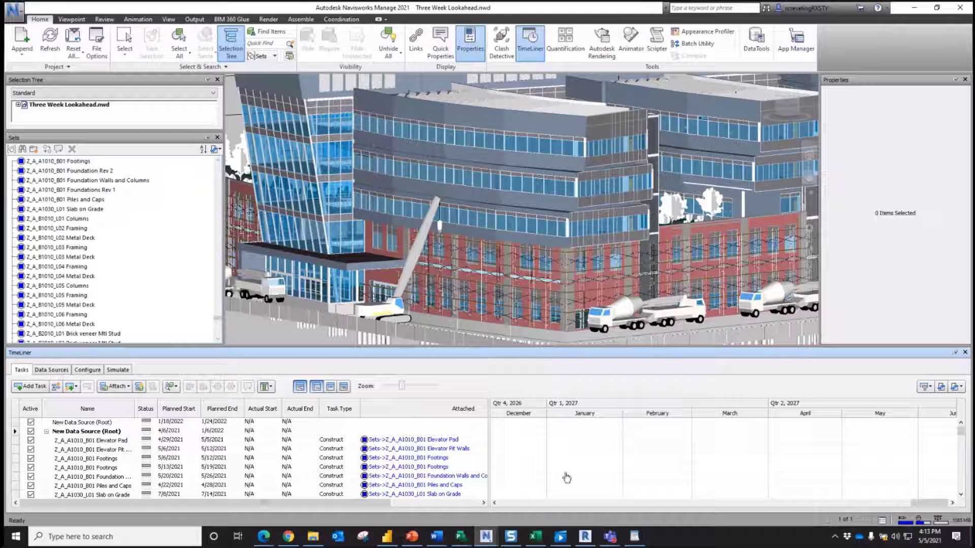
Step: Examine the TimeLiner tasks' planned dates, task types and attached sets, from the foundation tasks to the exterior wall tasks
left_click(961, 495)
left_click(961, 495)
left_click(960, 494)
left_click(961, 494)
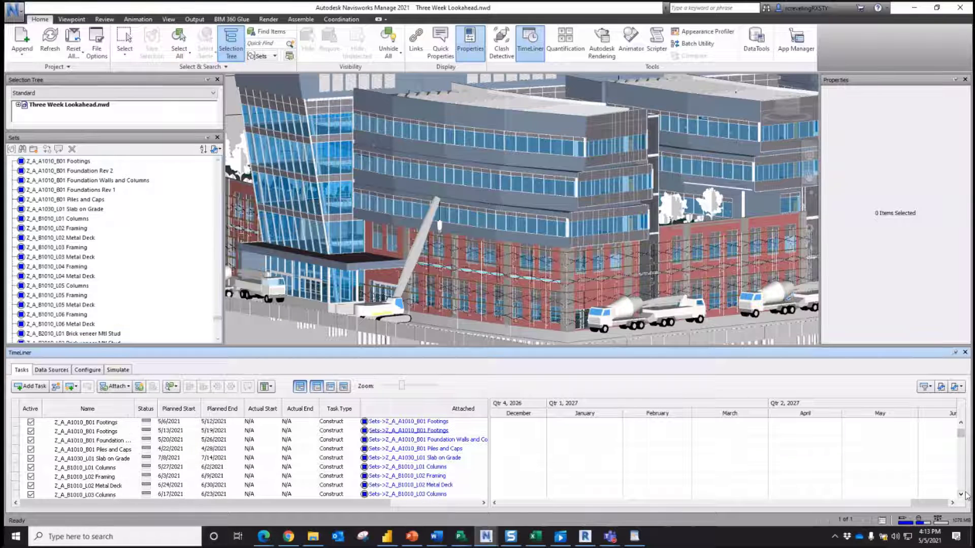
left_click(961, 494)
left_click(961, 494)
left_click(961, 494)
left_click(961, 495)
left_click(961, 494)
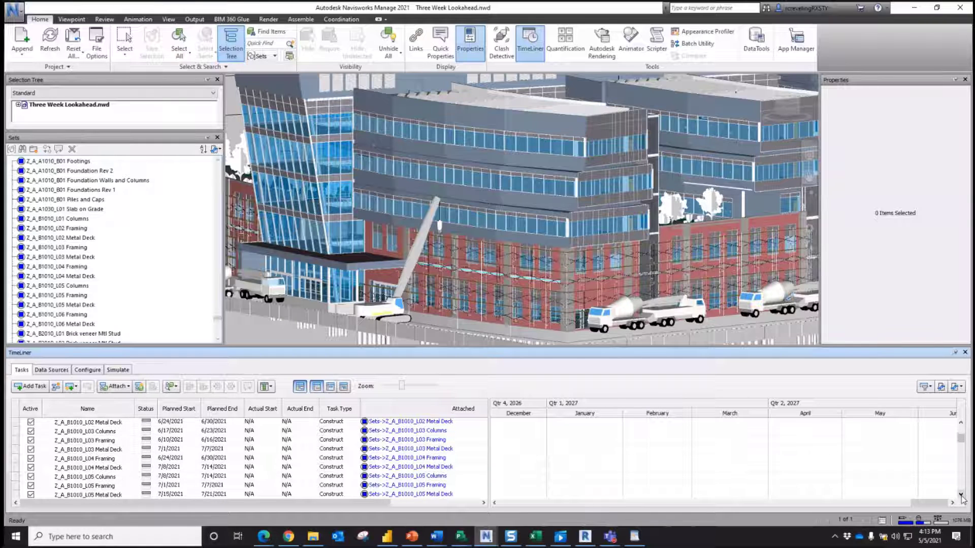
left_click(960, 495)
left_click(961, 495)
left_click(961, 494)
left_click(961, 494)
left_click(961, 495)
left_click(961, 495)
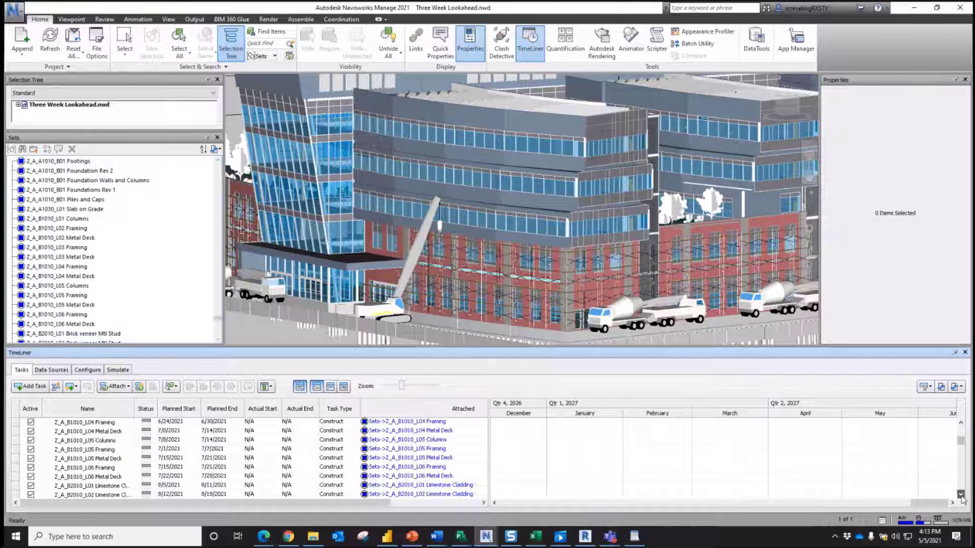
left_click(960, 494)
left_click(960, 495)
left_click(961, 495)
left_click(961, 495)
left_click(960, 495)
left_click(961, 494)
left_click(961, 495)
left_click(961, 494)
left_click(961, 495)
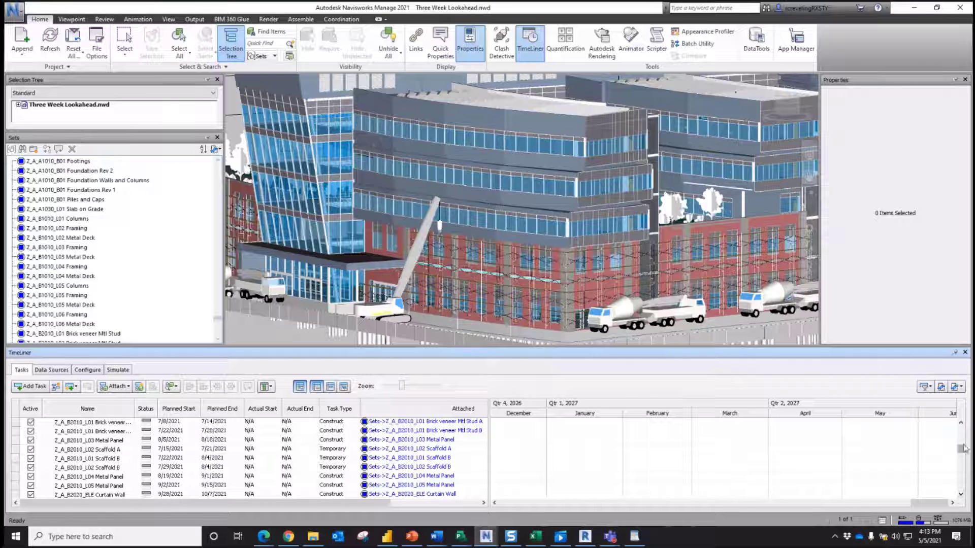
left_click(961, 423)
left_click(961, 423)
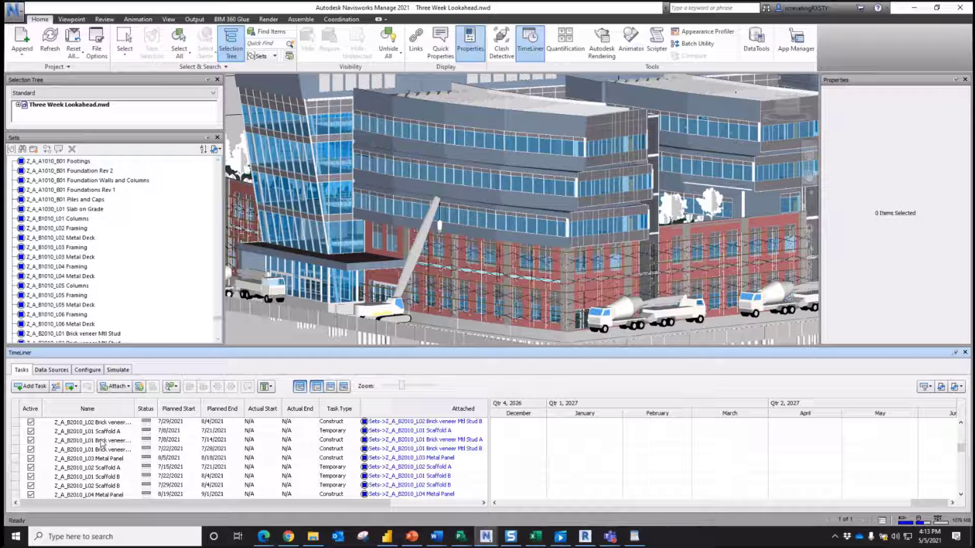
Step: Select the L01 Brick veneer Mtl Stud A task and then the Mtl Stud B task in the schedule
left_click(101, 441)
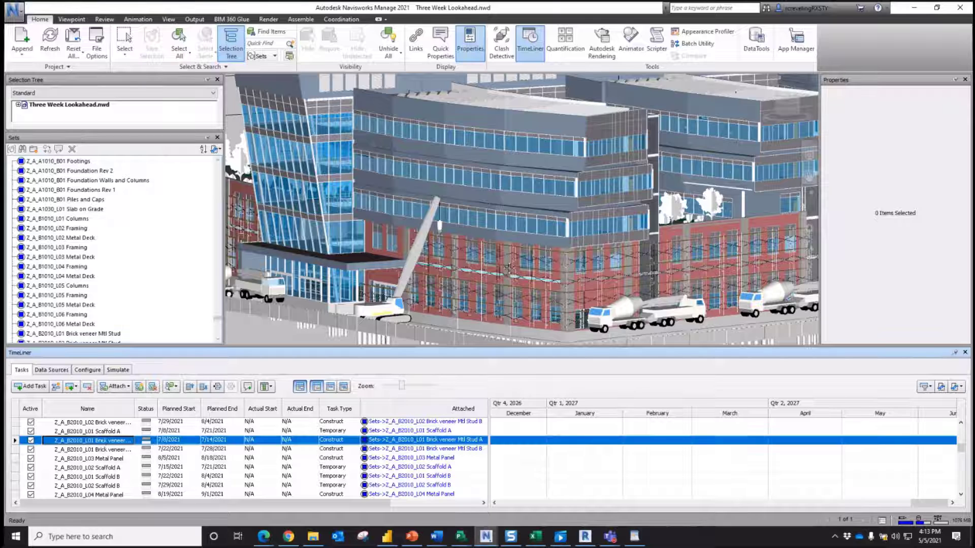
scroll(710, 135, "down", 3)
scroll(682, 175, "down", 4)
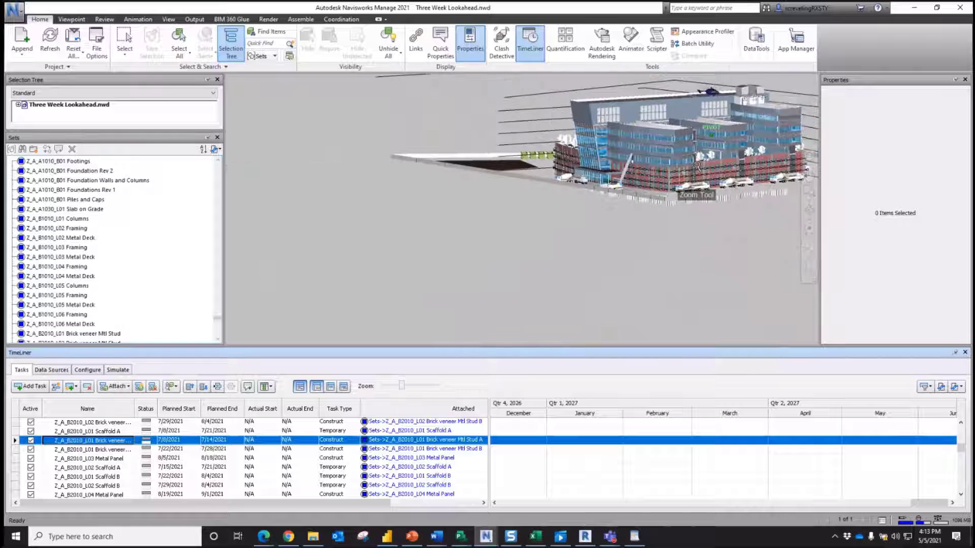
left_click(111, 450)
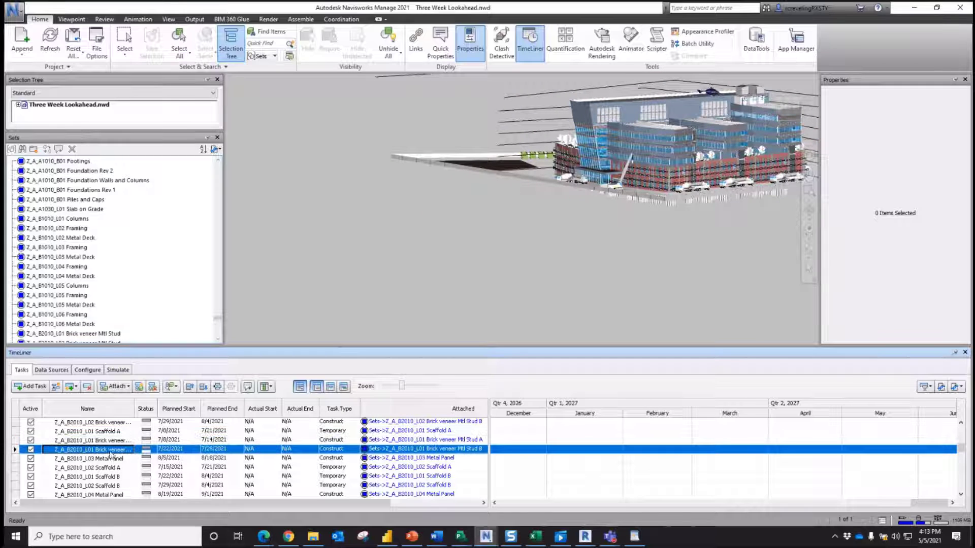
Step: Select the area A sets from Z_A_A1030_L01 Slab on Grade through Z_A_B1010_L03 Metal Deck together
left_click(52, 221, "ctrl")
left_click(50, 229, "ctrl")
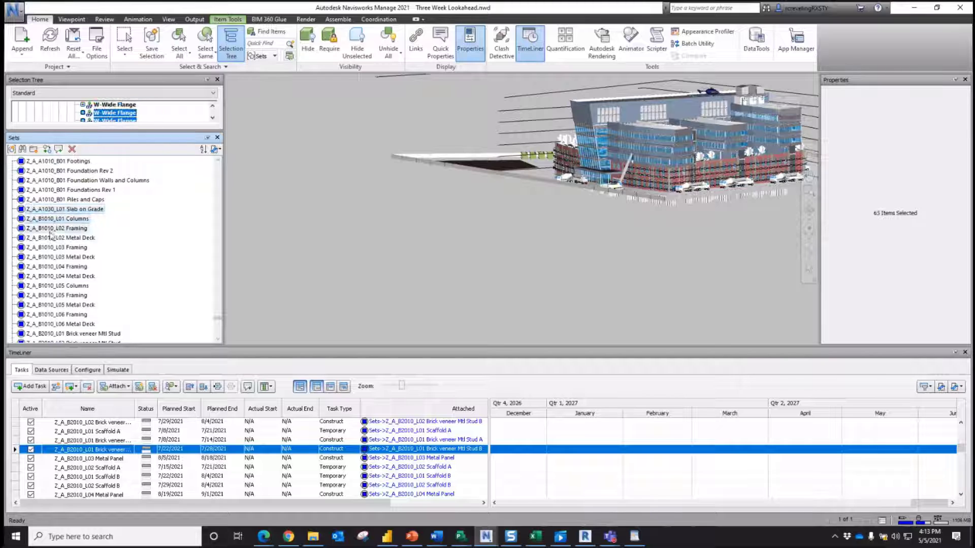
left_click(50, 236, "ctrl")
left_click(49, 247, "ctrl")
left_click(50, 257, "ctrl")
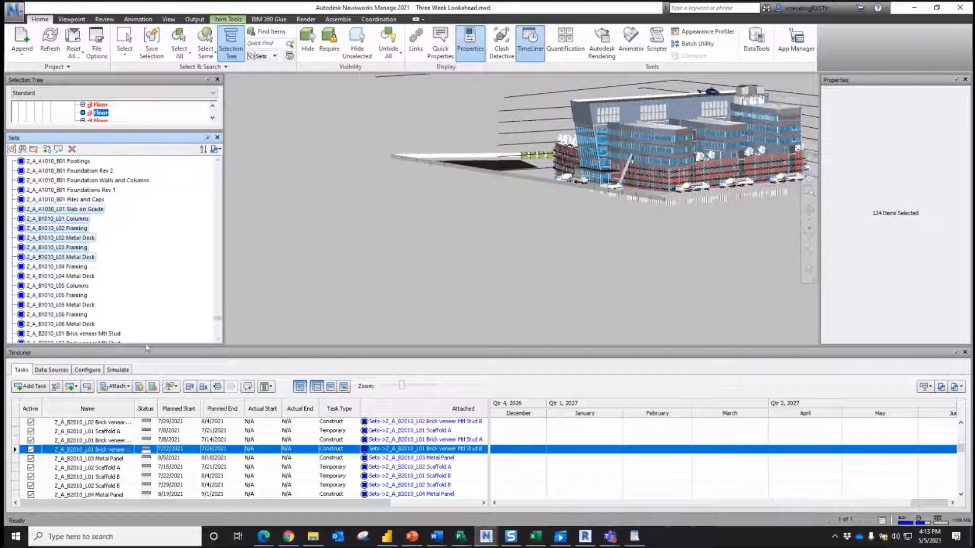
Step: Review the options for attaching selections to tasks and the TimeLiner auto-attach rules without applying them
left_click(122, 369)
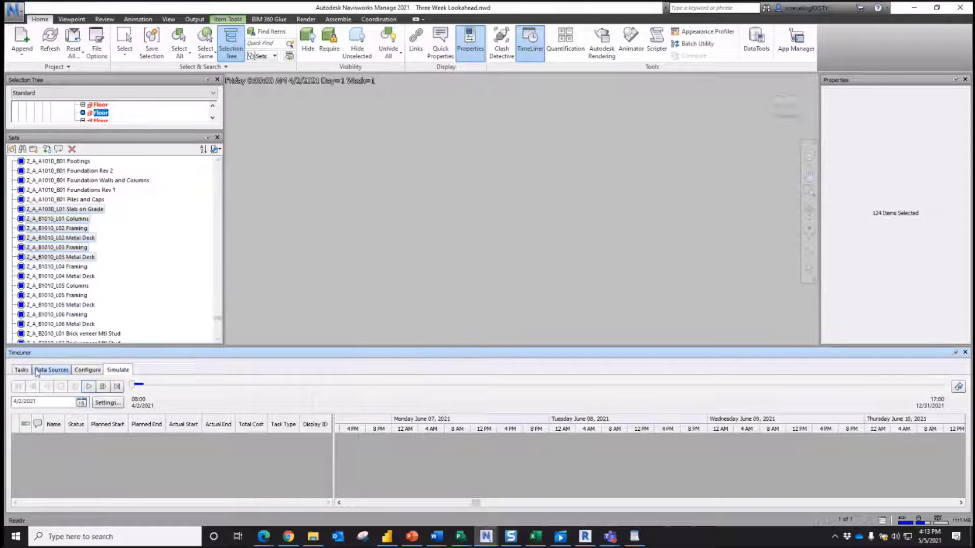
left_click(23, 371)
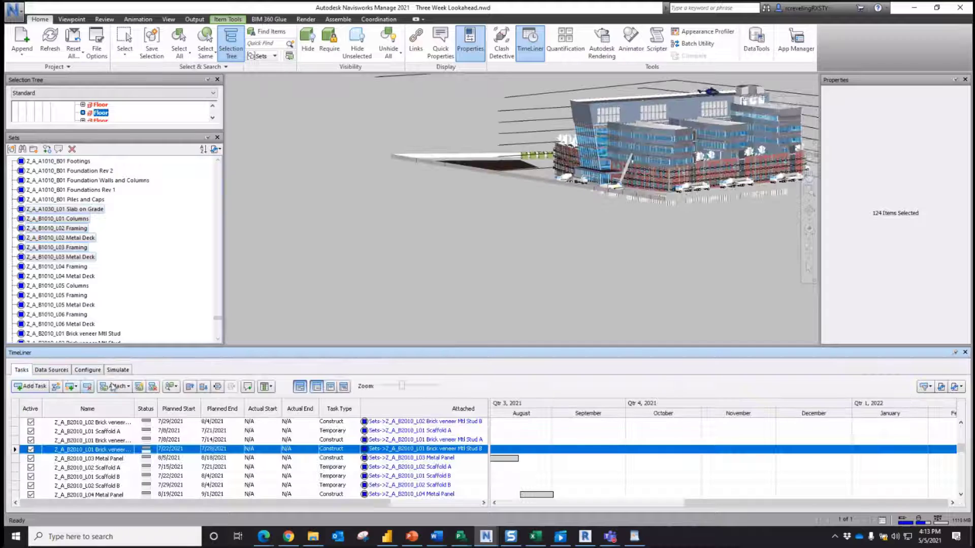
left_click(128, 387)
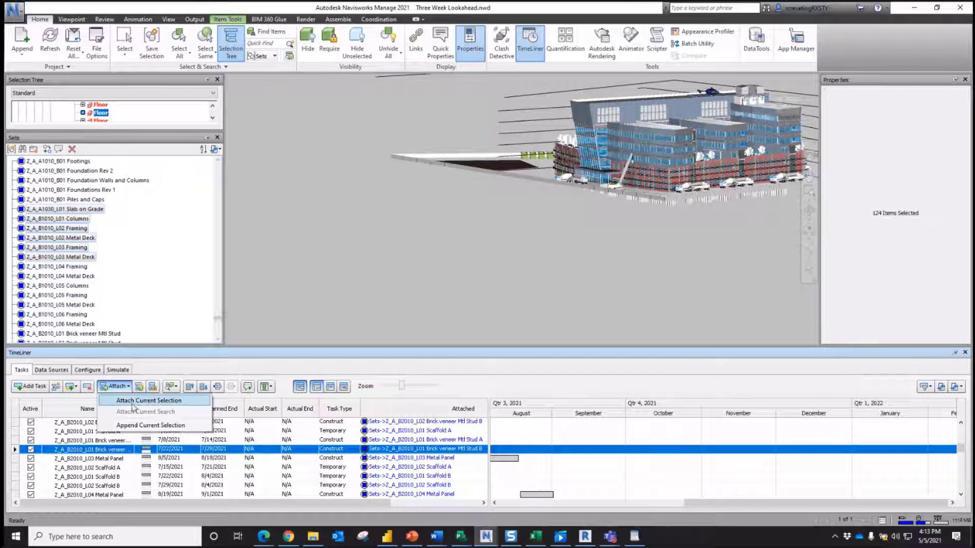
left_click(139, 386)
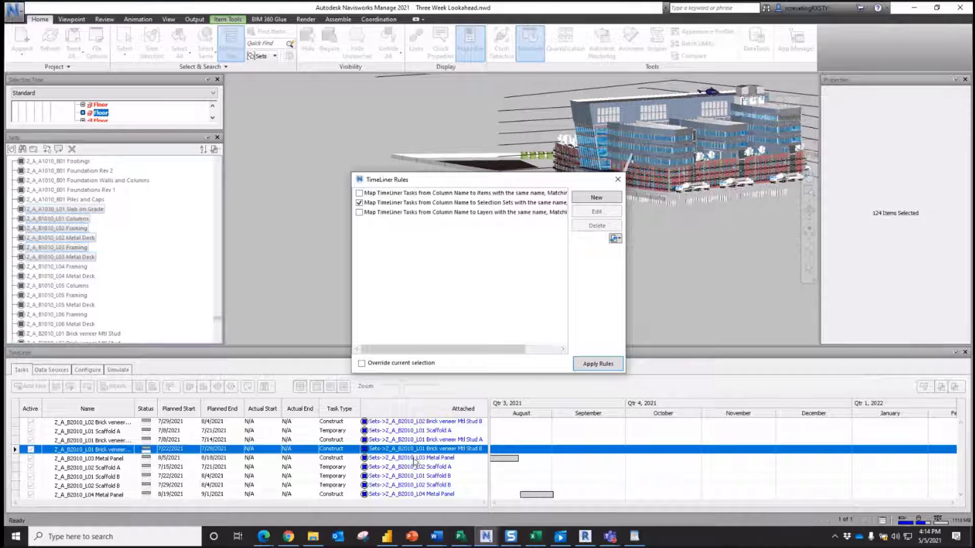
left_click(617, 181)
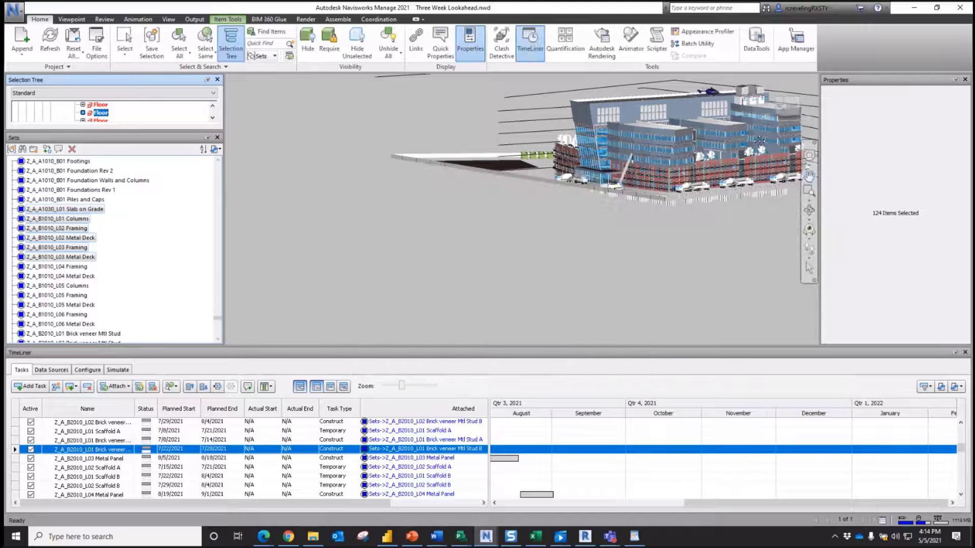
scroll(758, 141, "up", 2)
scroll(757, 95, "up", 3)
scroll(741, 116, "down", 2)
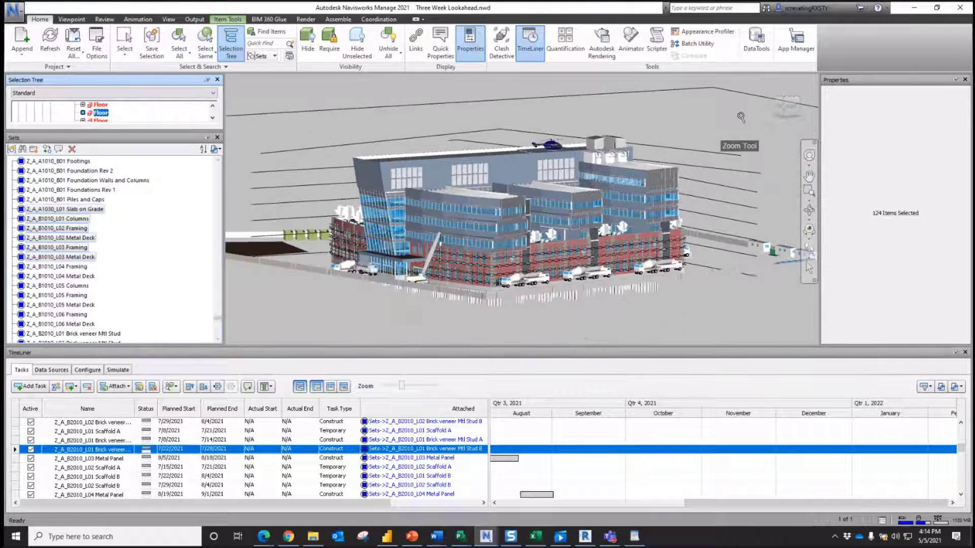
scroll(461, 222, "up", 2)
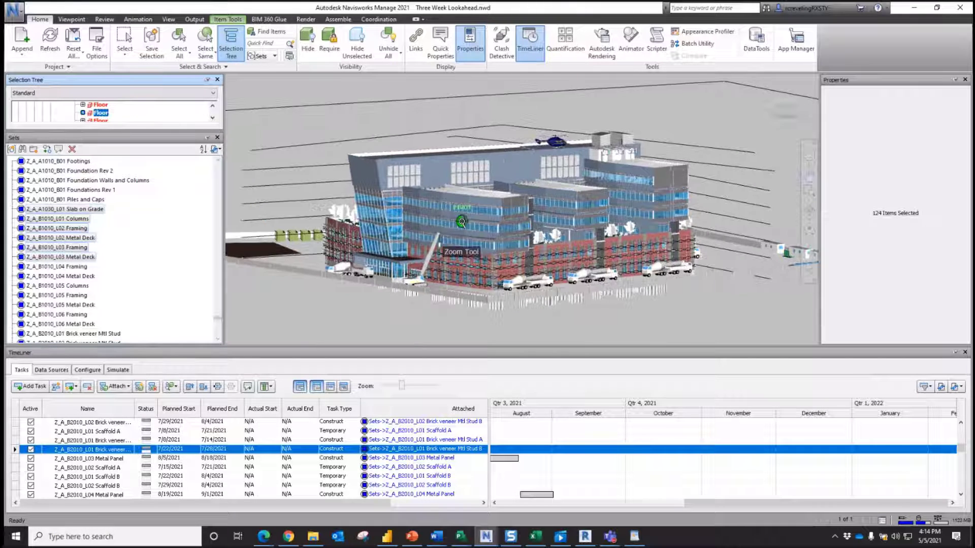
scroll(461, 222, "up", 1)
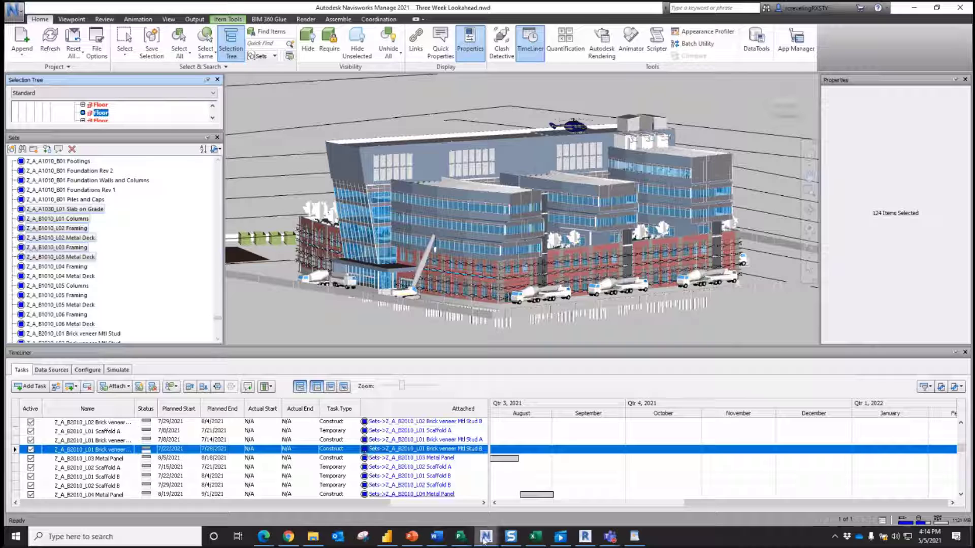
Step: Play the construction simulation of AUTODESK HOSPITAL COMPILED 2021_03_16.nwd, then stop it and return to its task list
mouse_move(486, 536)
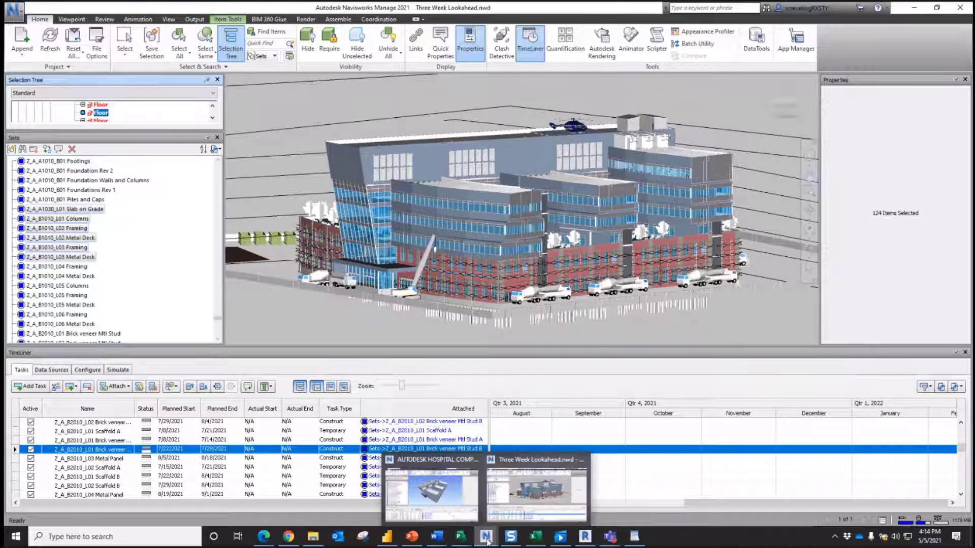
left_click(456, 504)
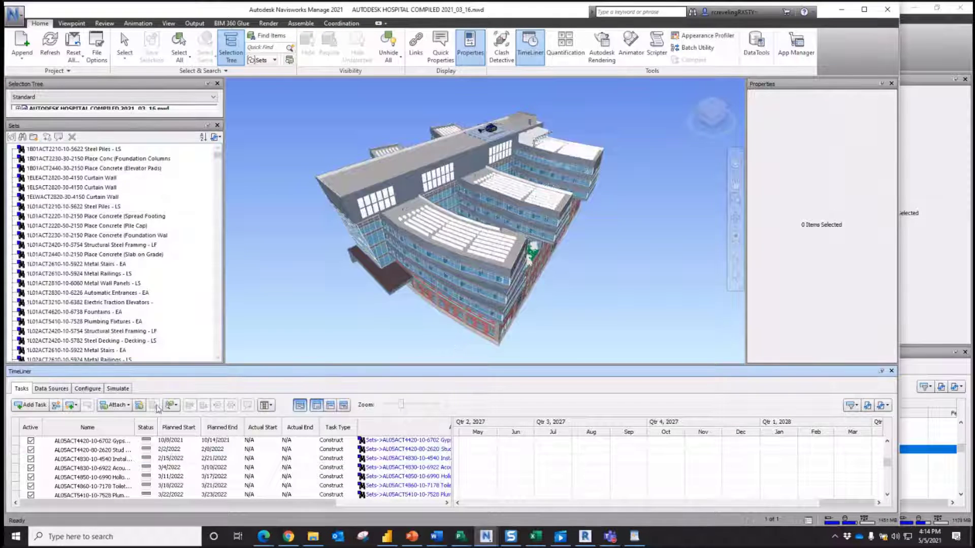
left_click(117, 389)
left_click(88, 405)
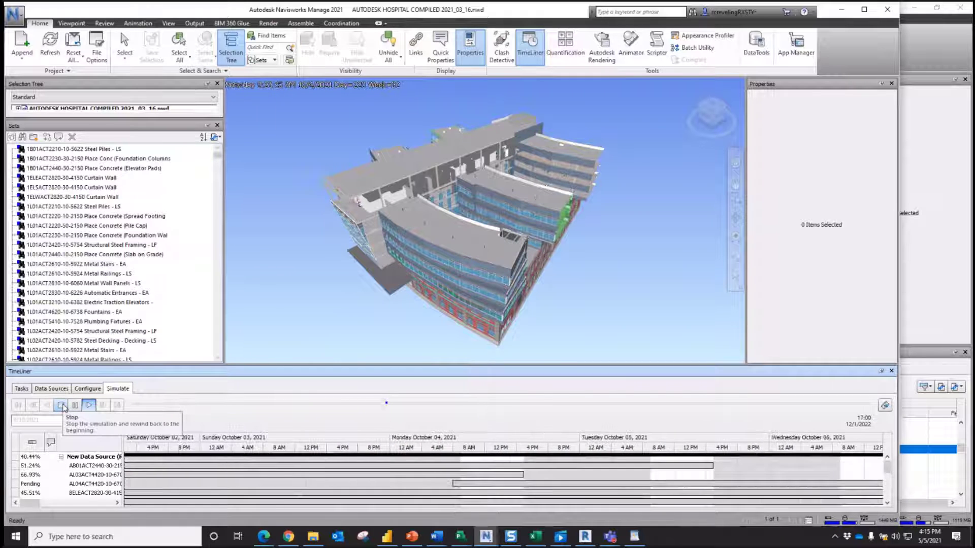
left_click(61, 405)
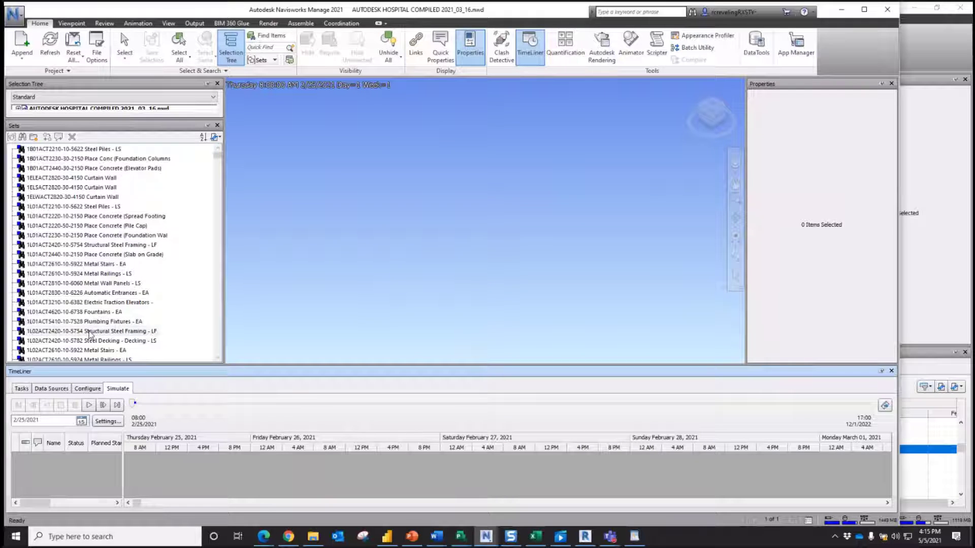
left_click(23, 389)
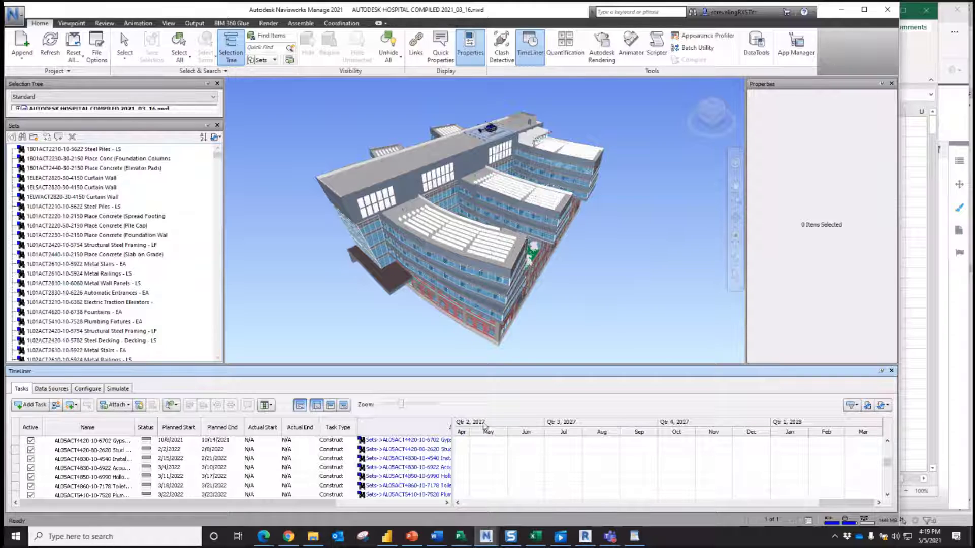
Step: Switch to Three Week Lookahead.nwd and play its simulation, pausing at 8/4/2021 to inspect the stairs and upper floors up close
mouse_move(486, 535)
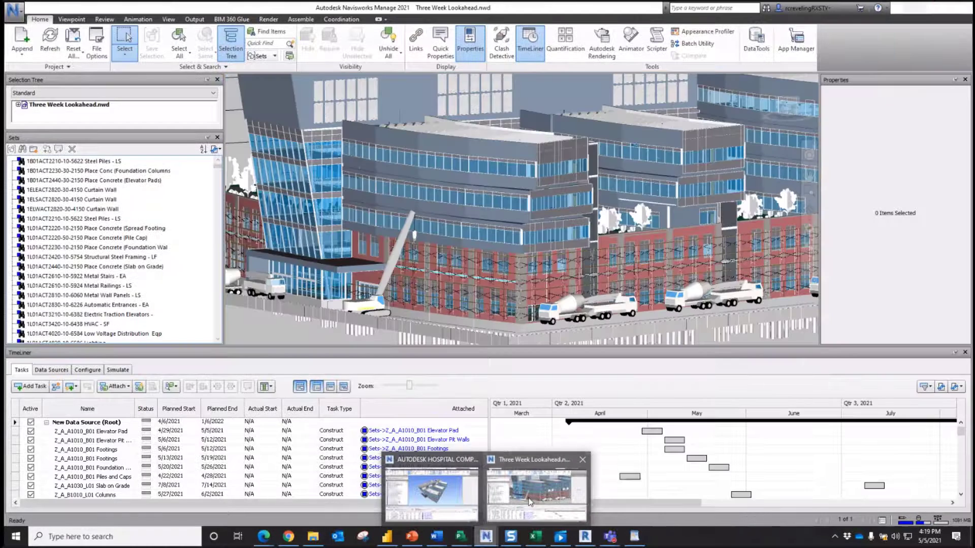
left_click(530, 502)
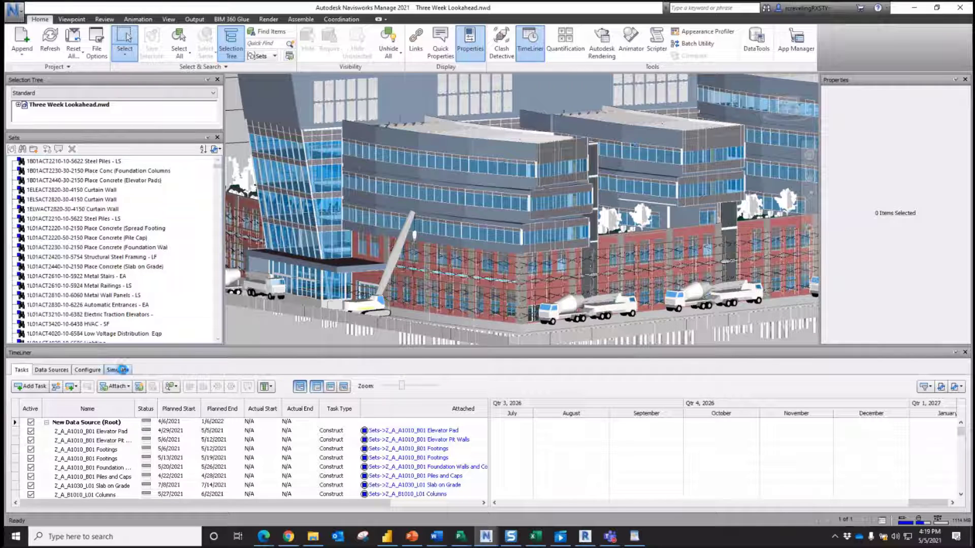
left_click(118, 371)
left_click(90, 387)
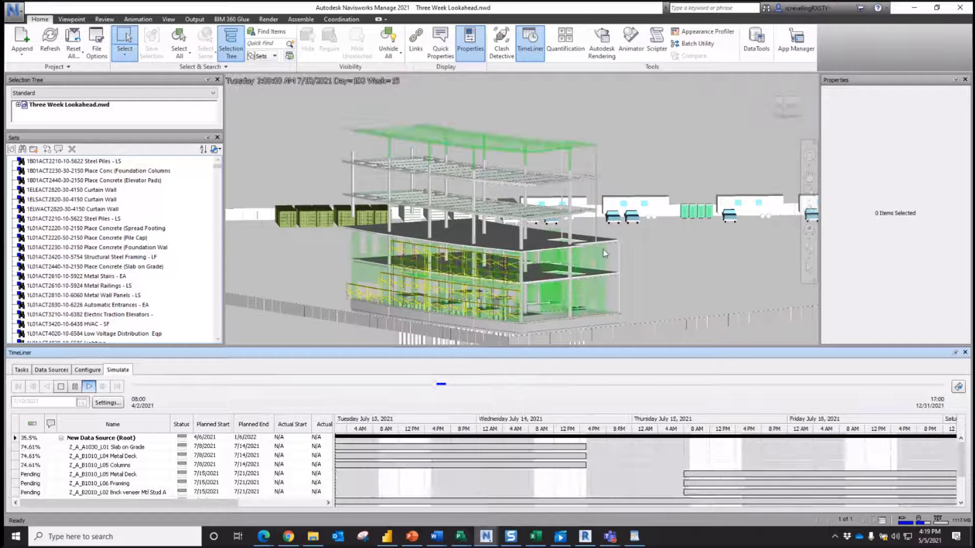
left_click(75, 387)
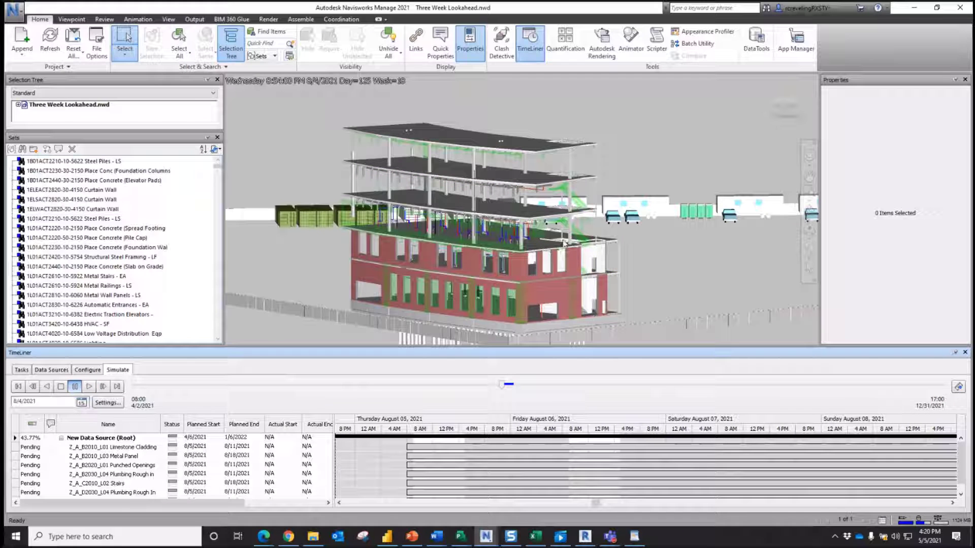
scroll(533, 241, "up", 3)
scroll(533, 241, "up", 3)
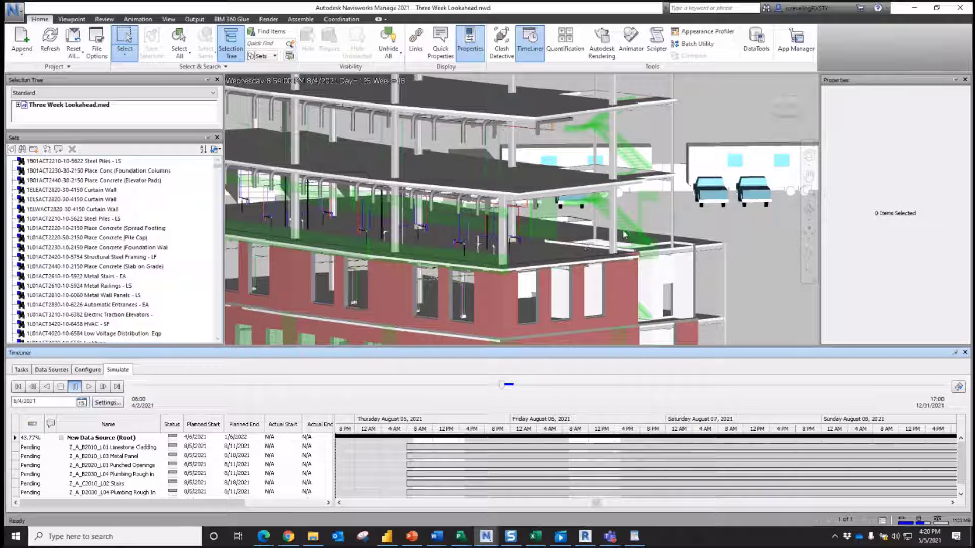
scroll(776, 225, "up", 2)
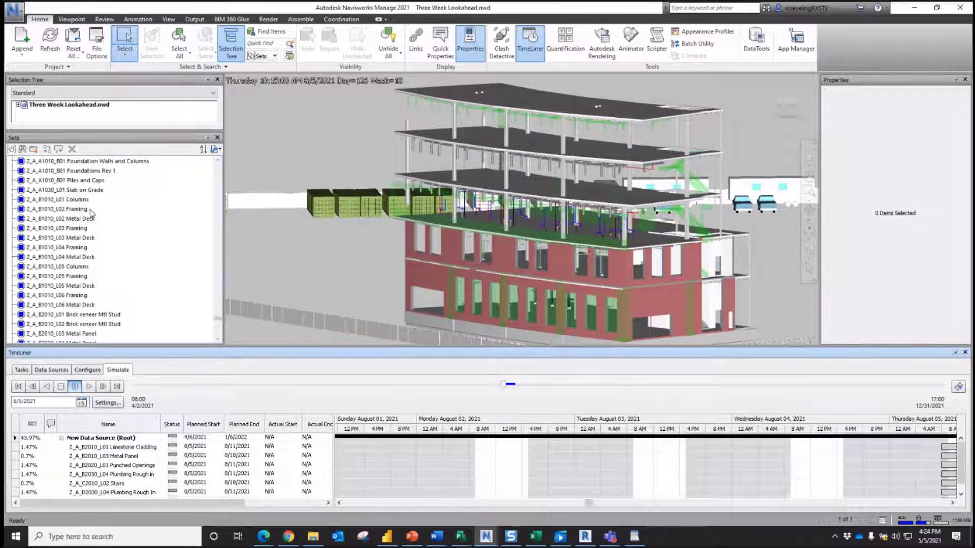
Step: Isolate the Z_A_B1010_L03 Metal Deck set by hiding everything else, and bring up the file's export options
left_click(83, 238)
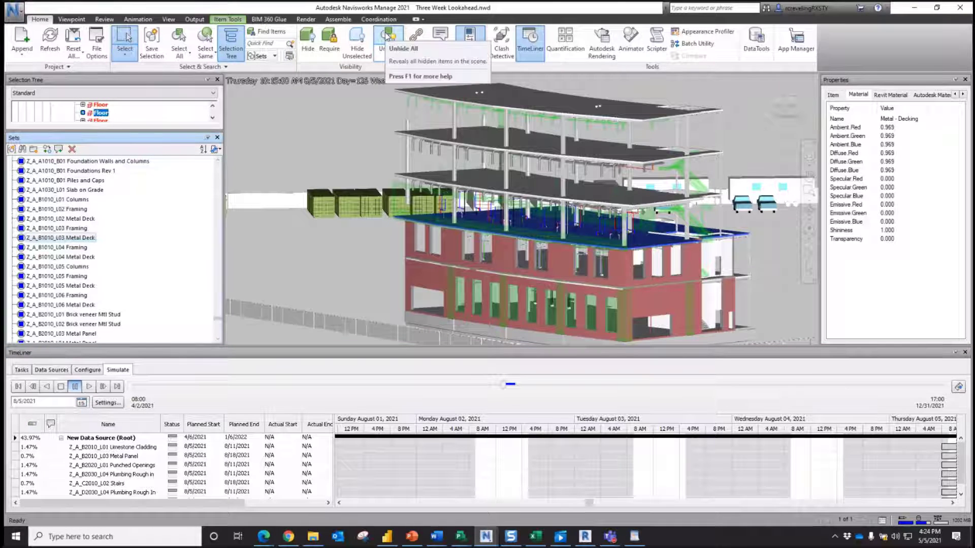
left_click(356, 38)
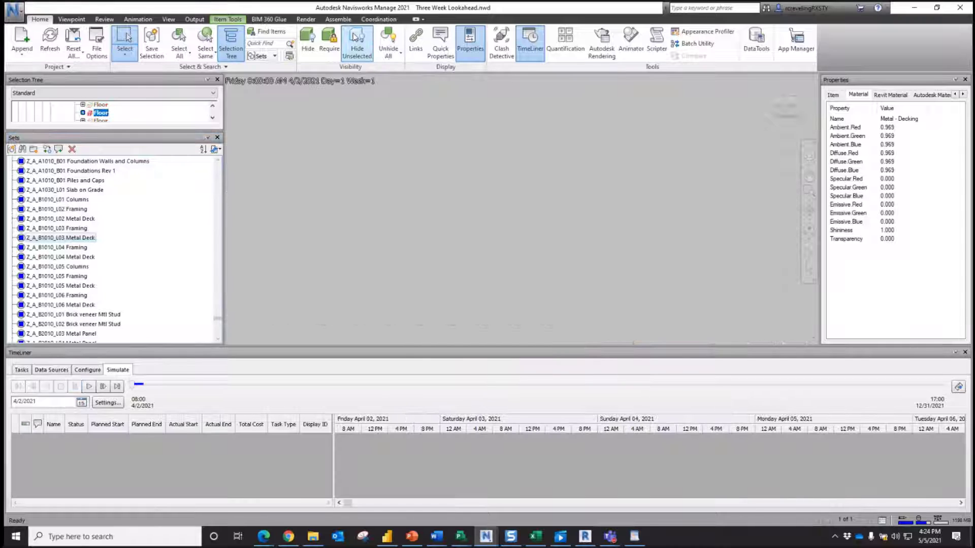
left_click(29, 371)
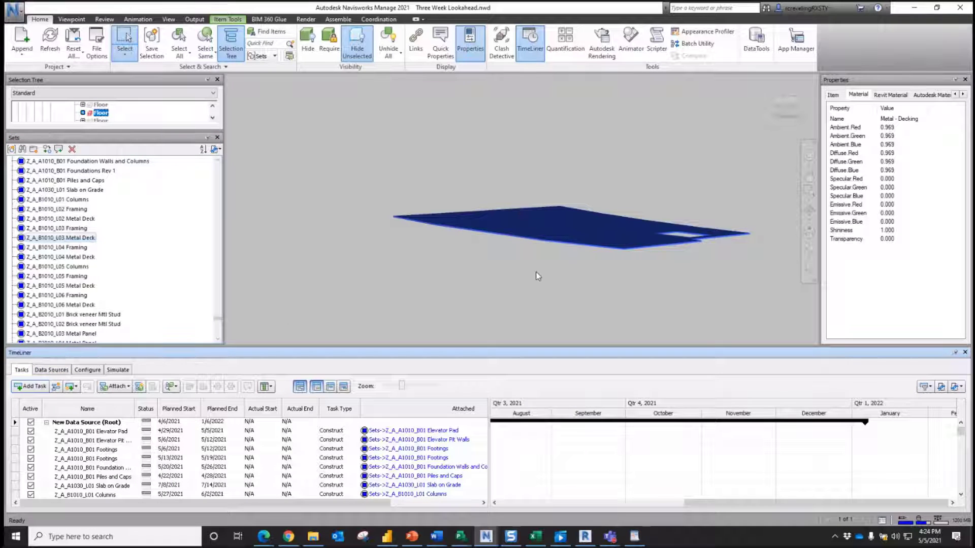
left_click(18, 14)
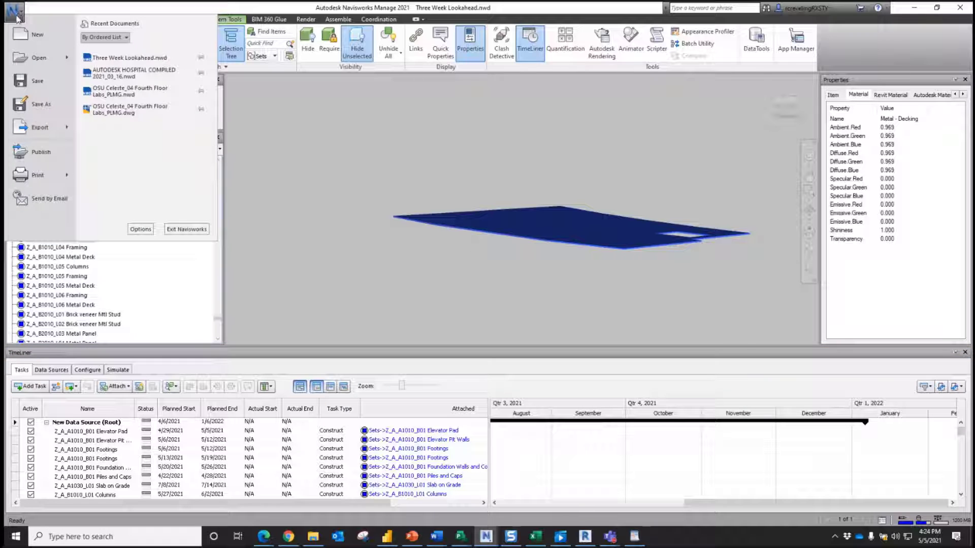
mouse_move(40, 136)
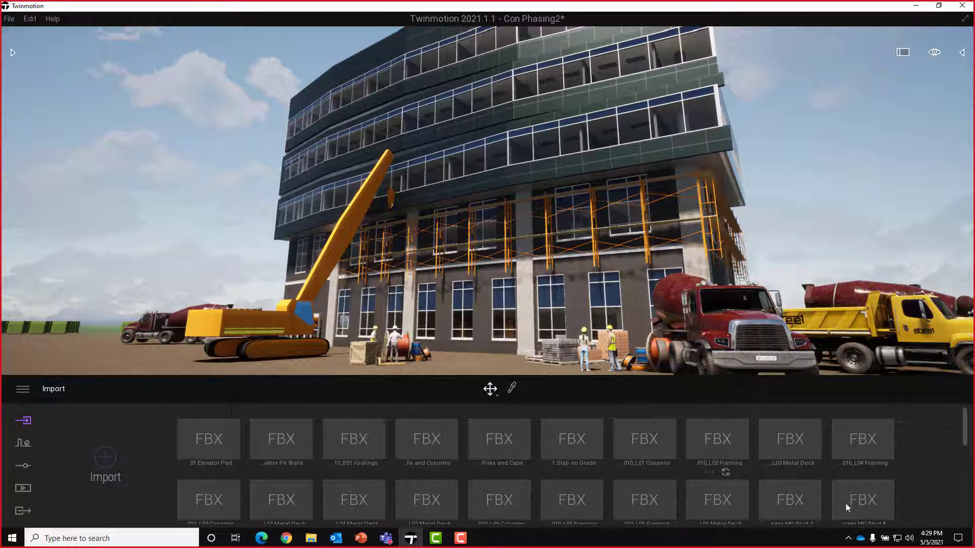
Step: Switch to the Con Phasing2 project in Twinmotion and review its imported FBX files
mouse_move(965, 430)
left_mouse_down()
mouse_move(970, 514)
mouse_move(967, 419)
left_mouse_up()
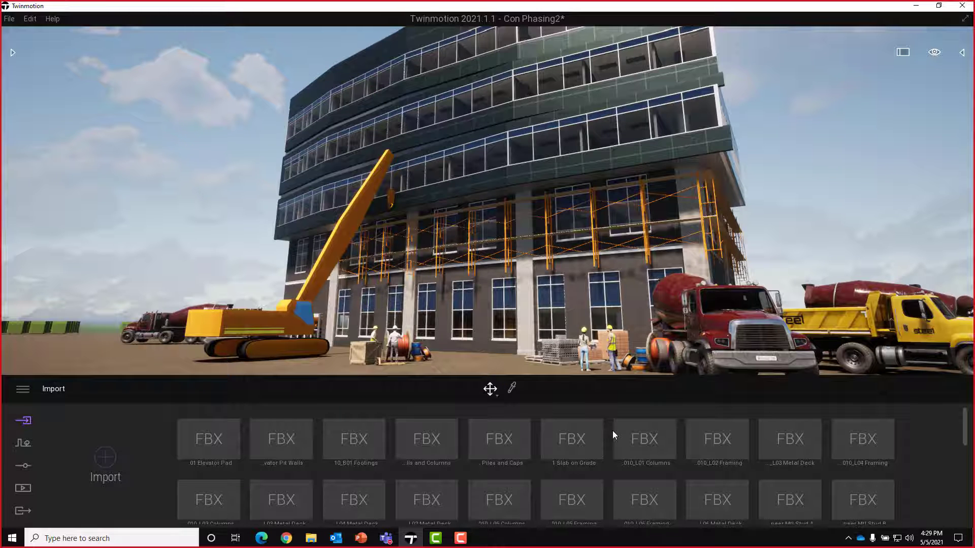
Step: Reveal the scene graph and collapse the expanded Z_A_B1010_L02 and L03 Metal Deck folders
left_click(960, 53)
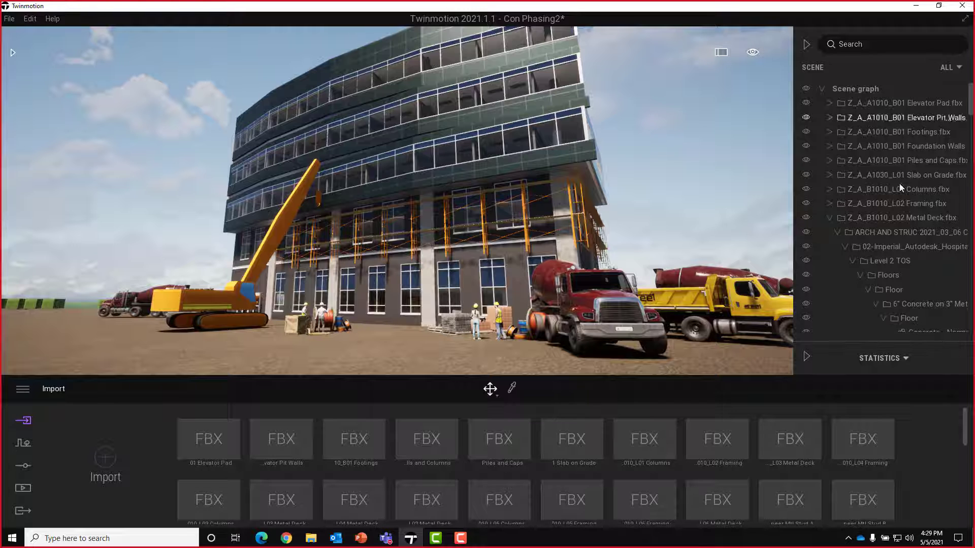
left_click(831, 219)
left_click(830, 233)
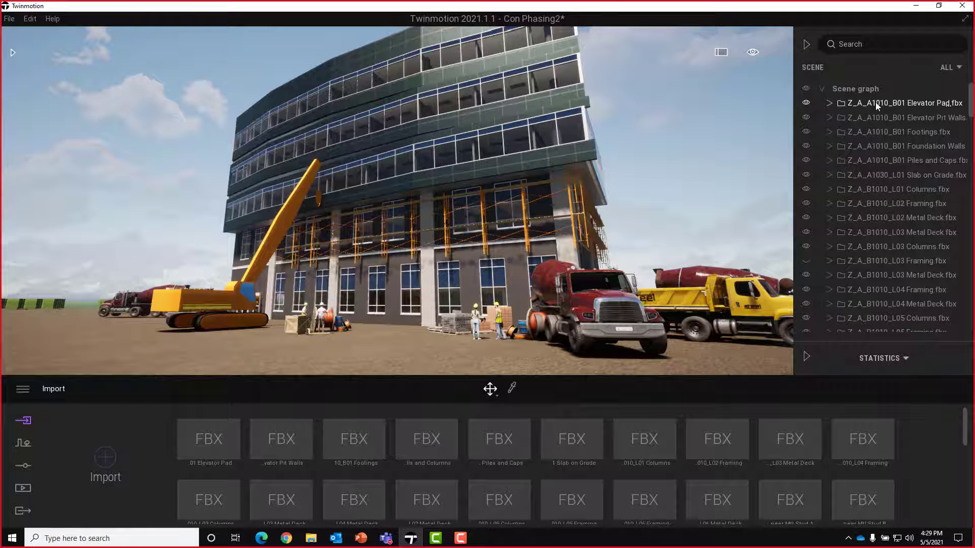
Step: Hide everything in the scene graph at once, and turn the visibility of the whole scene back on
left_click(806, 89)
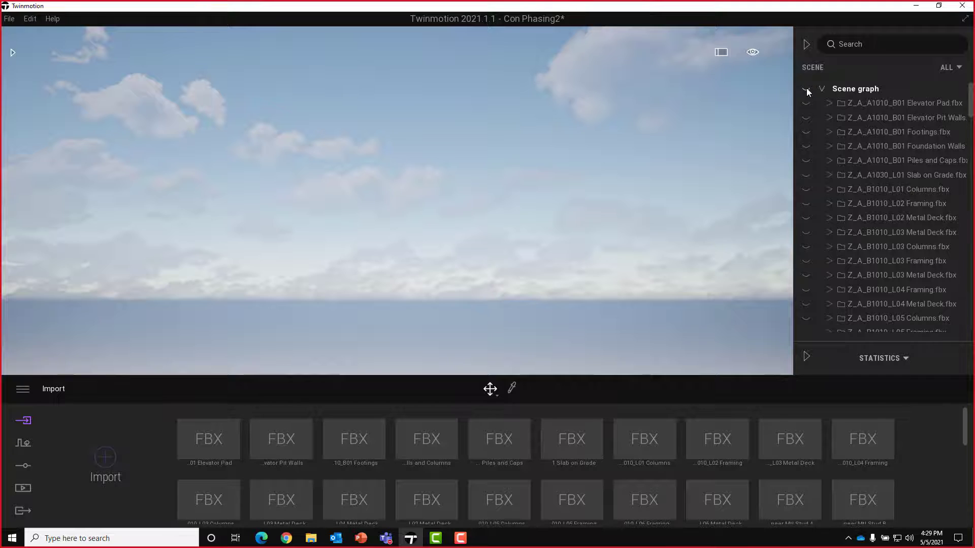
left_click(807, 90)
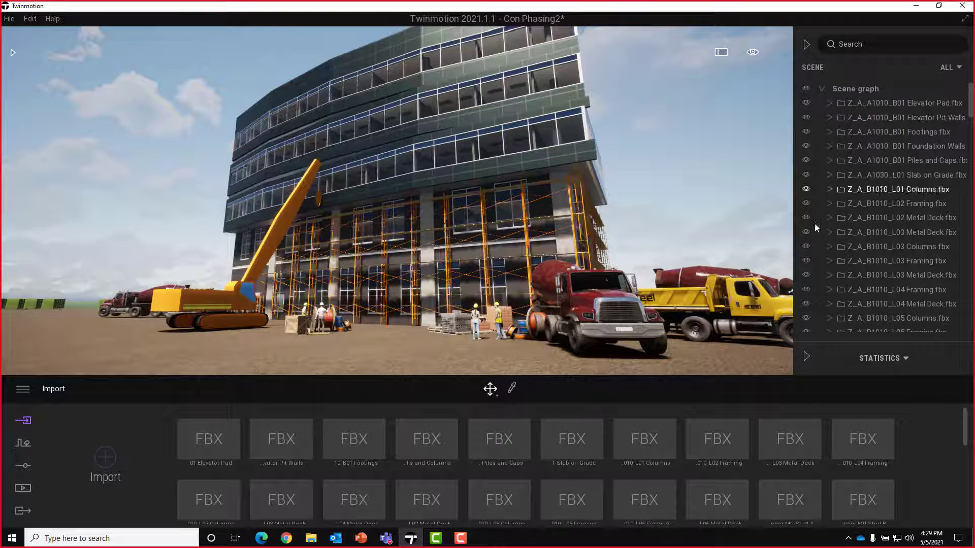
left_click(806, 275)
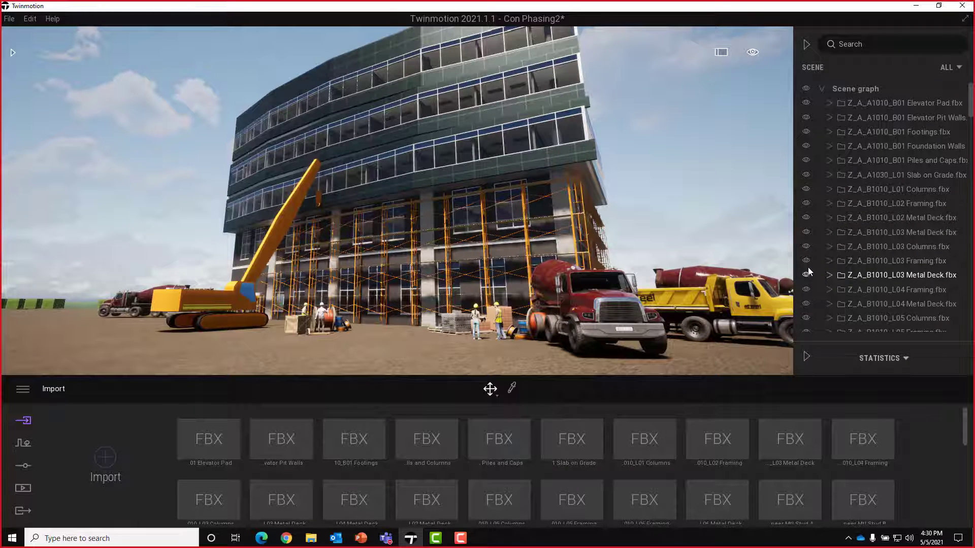
Step: Collapse the Z_A_B1010_L05 and L06 Metal Deck folders, and toggle the Z_A_B2010_L01 Limestone Cladding visibility off and on
scroll(807, 267, "down", 5)
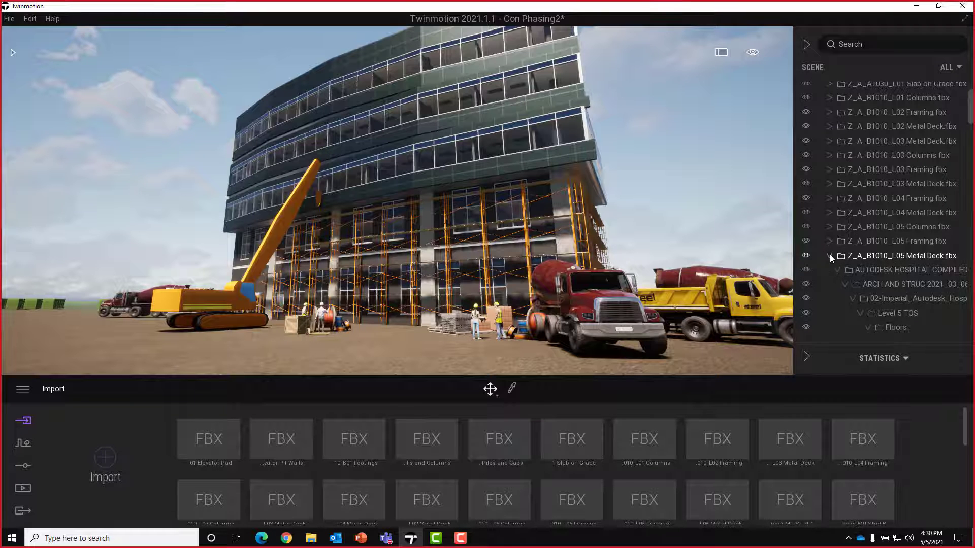
left_click(829, 255)
scroll(828, 258, "down", 1)
left_click(829, 268)
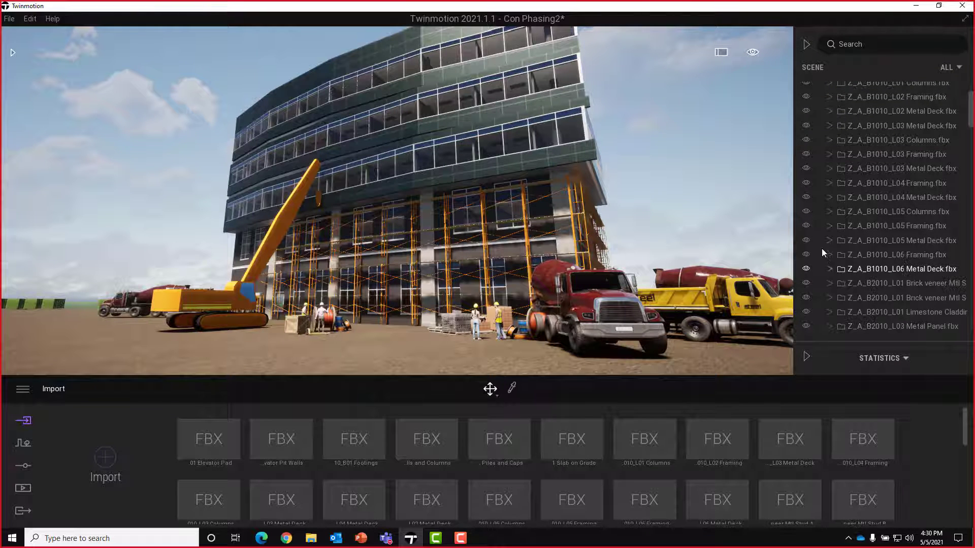
scroll(858, 242, "down", 1)
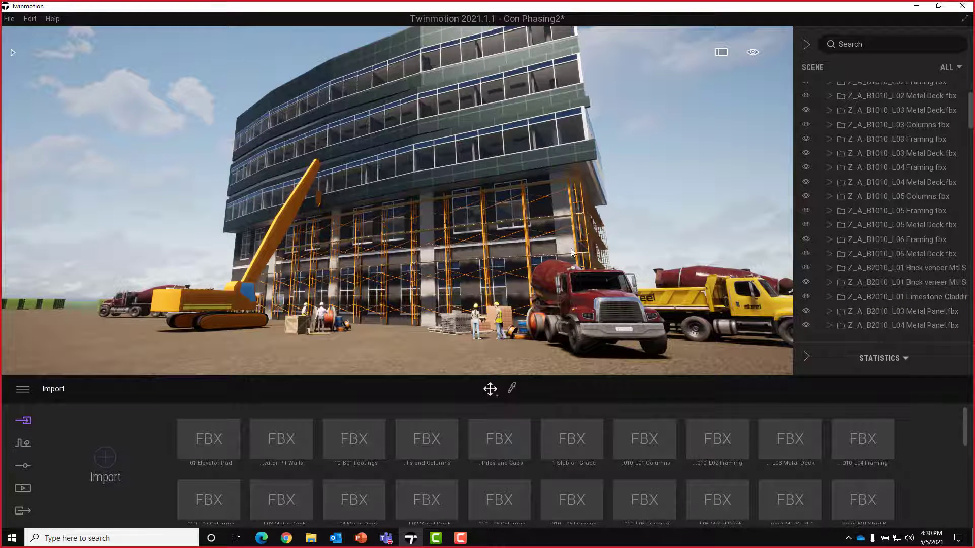
left_click(805, 297)
left_click(805, 297)
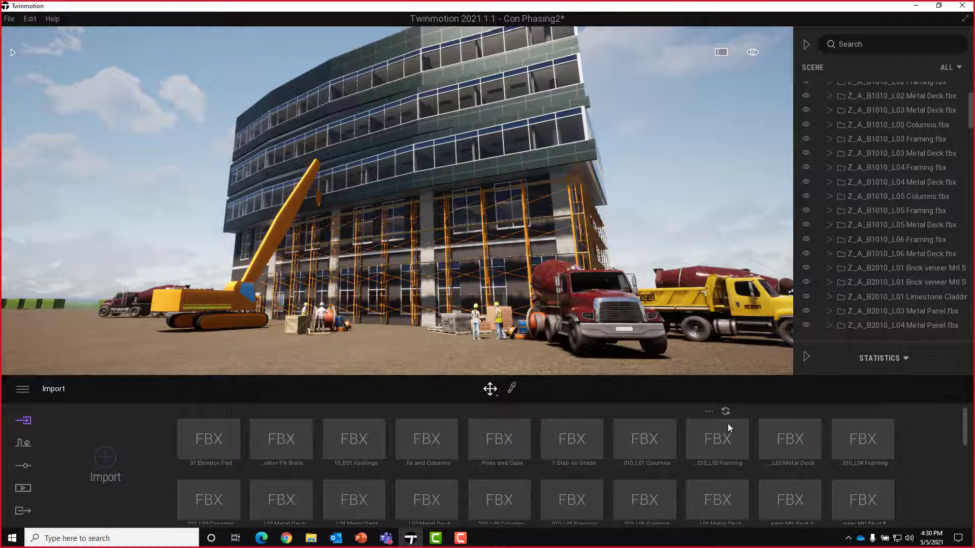
Step: Open the existing Construction Timeline among the project's phasing media
left_click(22, 490)
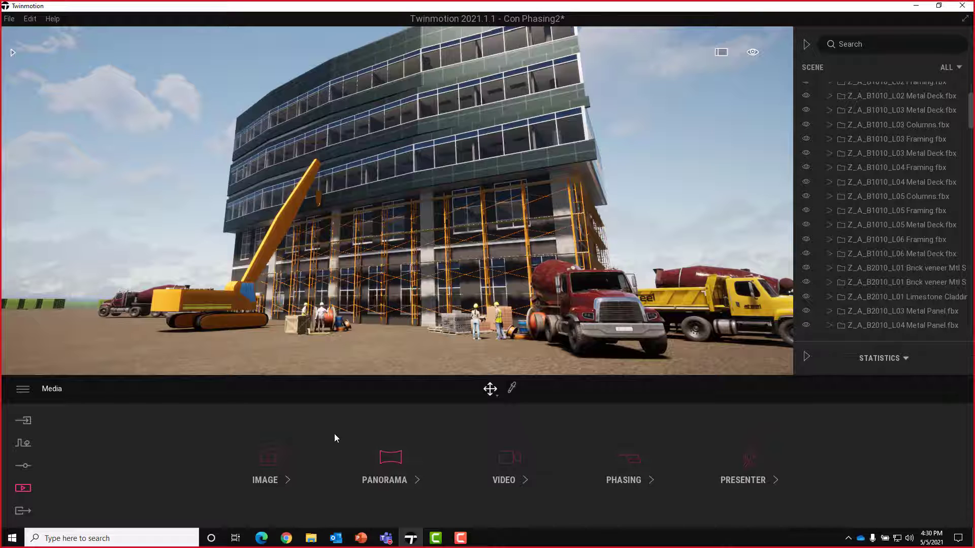
left_click(638, 456)
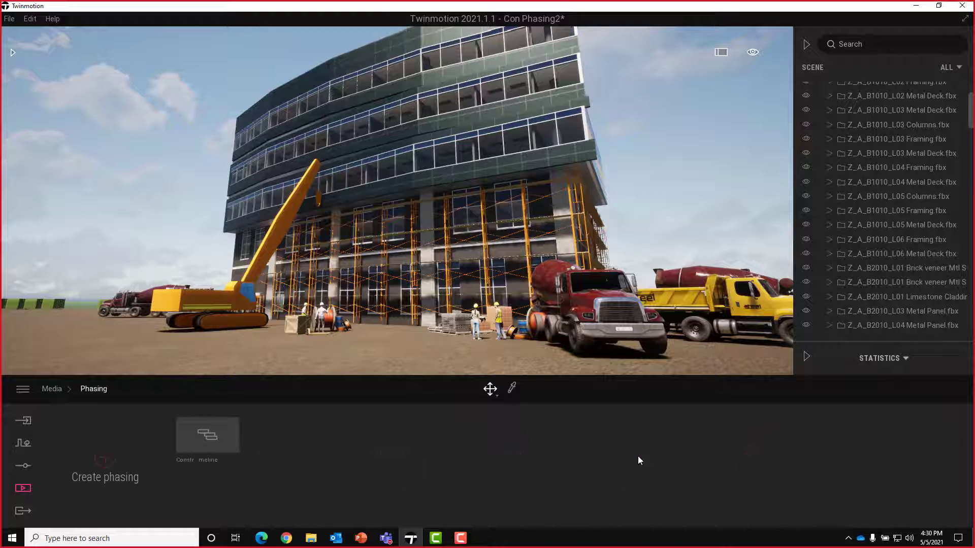
left_click(226, 430)
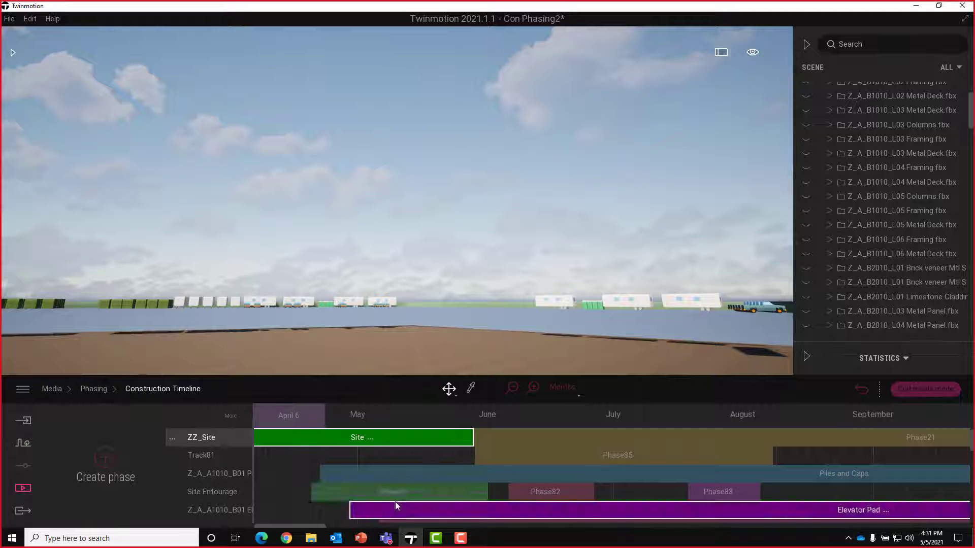
Step: Examine the Elevator Pad and Site Entourage phases, and follow the timeline's months into 2022 and back to April
scroll(416, 480, "down", 3)
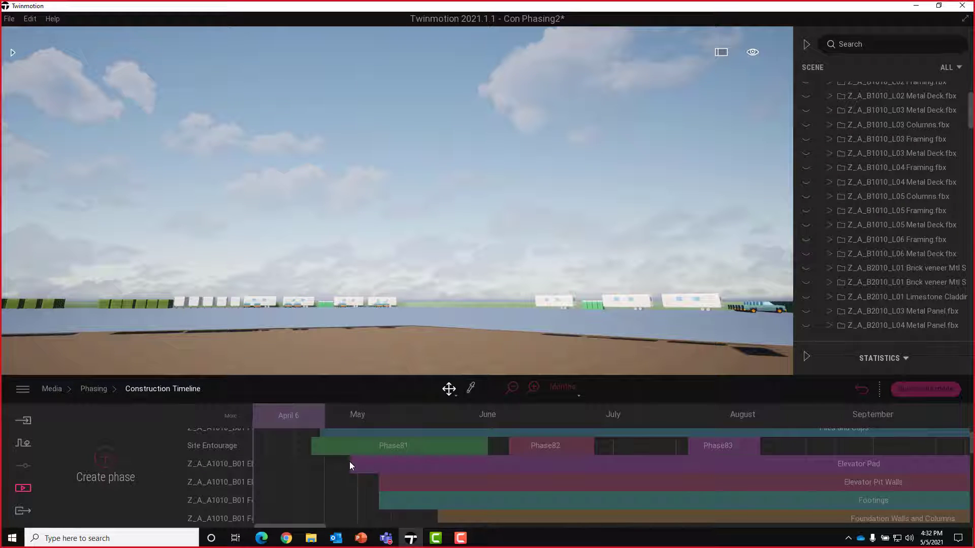
left_click(435, 472)
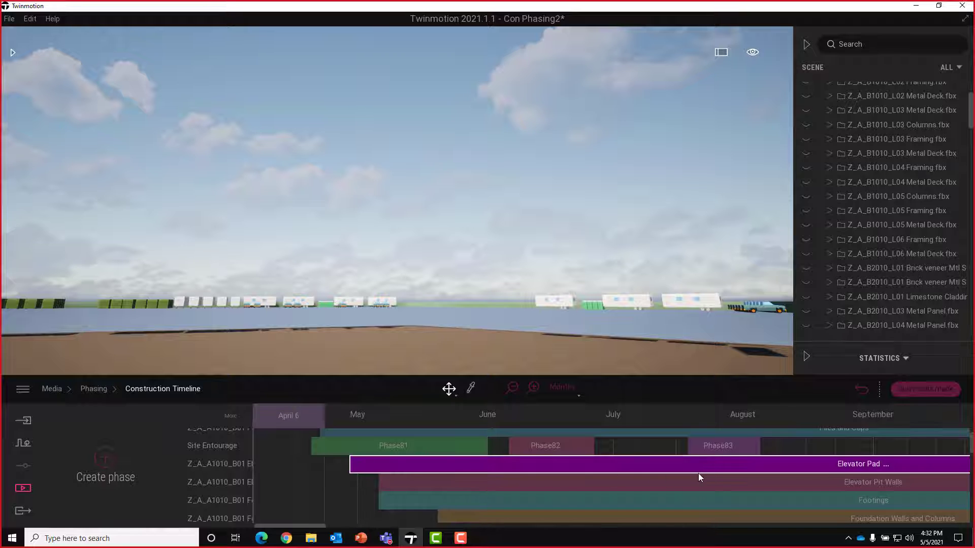
left_click(421, 449)
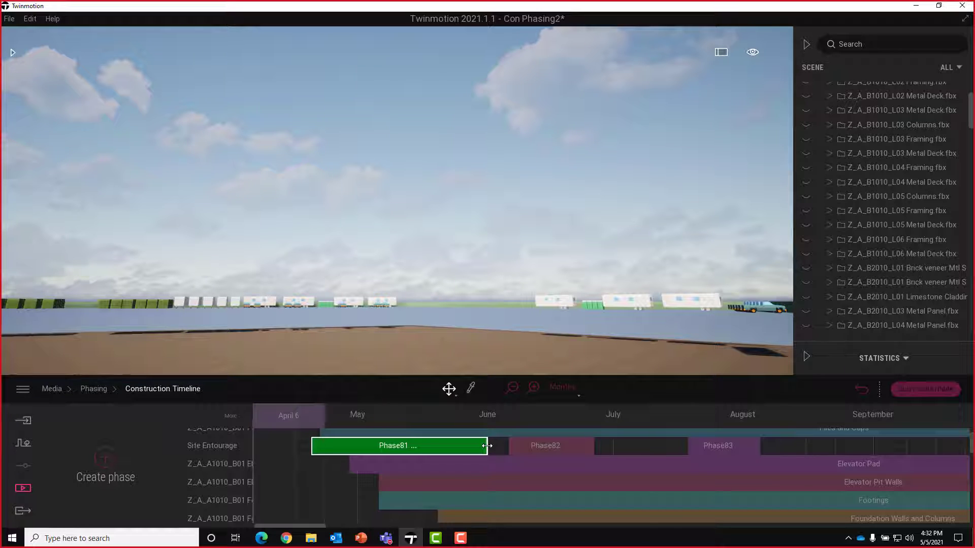
scroll(861, 318, "down", 1)
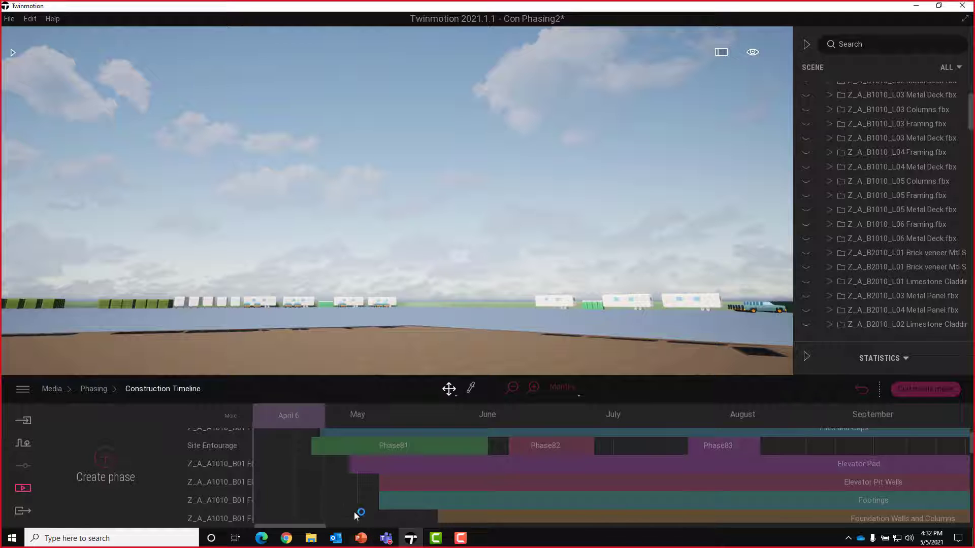
left_click_drag(312, 523, 380, 526)
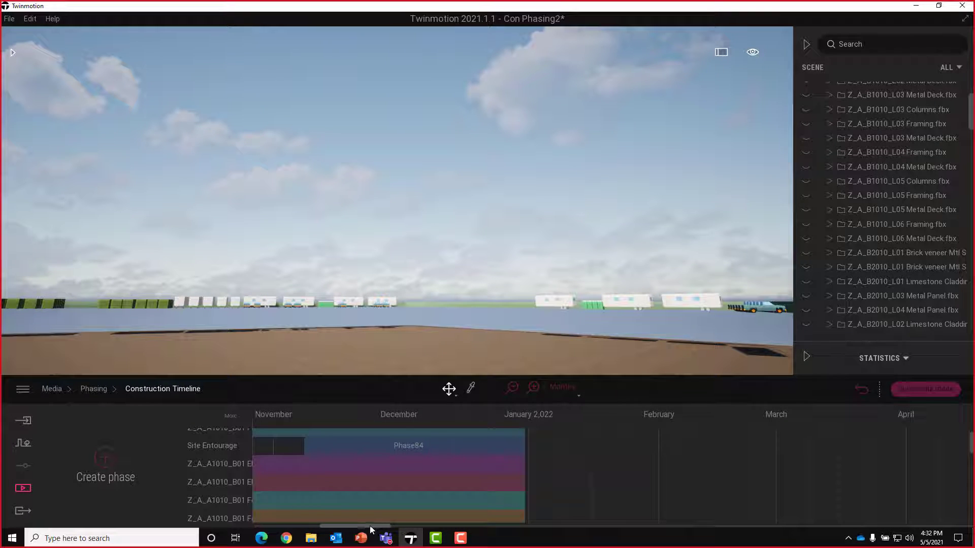
left_click_drag(369, 526, 284, 520)
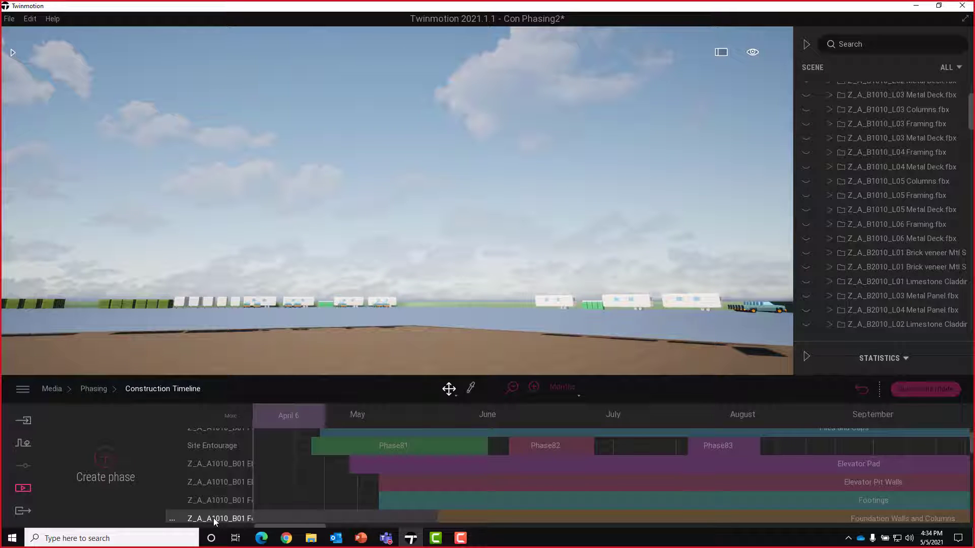
Step: Select the Z_A_B1010_L05 Metal Deck folder, and scrub the timeline's date marker forward and back to April 6
left_click(894, 210)
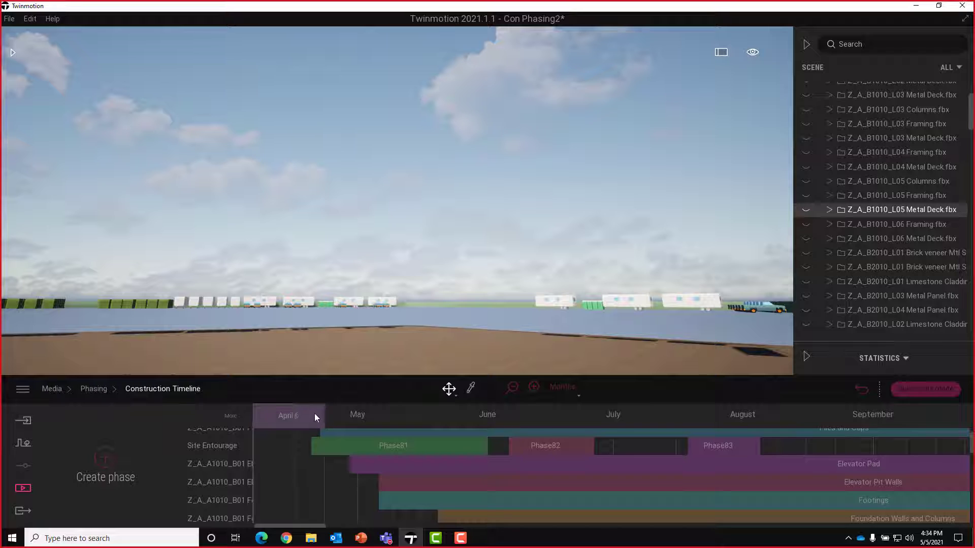
scroll(360, 492, "up", 2)
left_click(358, 474)
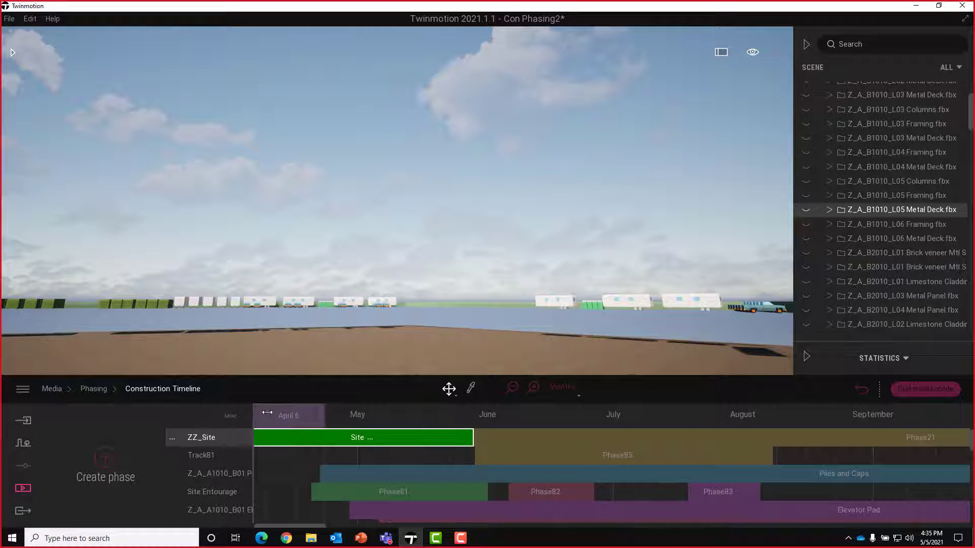
mouse_move(269, 415)
left_mouse_down()
mouse_move(882, 388)
mouse_move(361, 405)
mouse_move(752, 398)
mouse_move(484, 404)
mouse_move(688, 399)
mouse_move(827, 414)
mouse_move(617, 424)
mouse_move(754, 421)
mouse_move(886, 442)
mouse_move(589, 447)
mouse_move(546, 451)
mouse_move(736, 452)
mouse_move(380, 467)
mouse_move(848, 462)
mouse_move(859, 460)
mouse_move(307, 466)
left_mouse_up()
left_click_drag(309, 418, 246, 420)
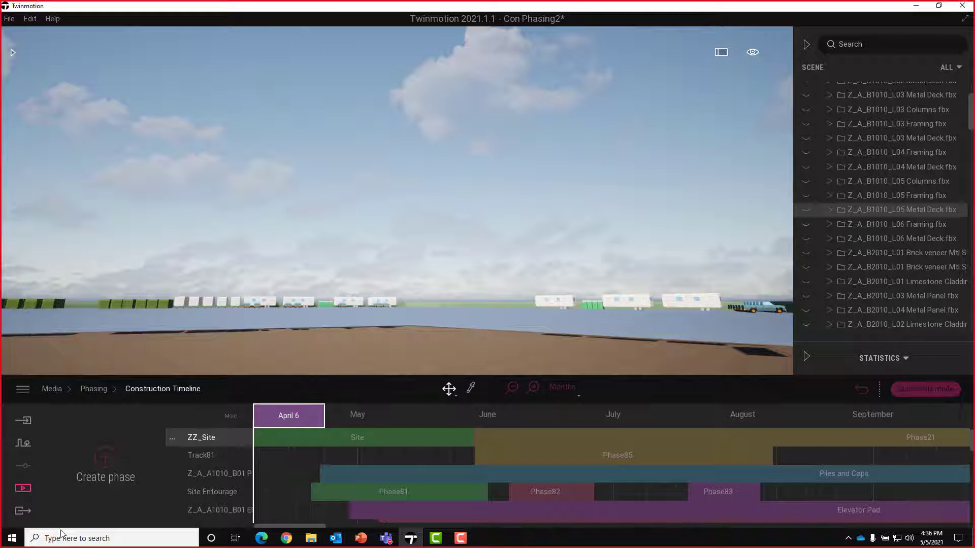
Step: Open Video1 from the project's video media and play the construction sequence
left_click(24, 490)
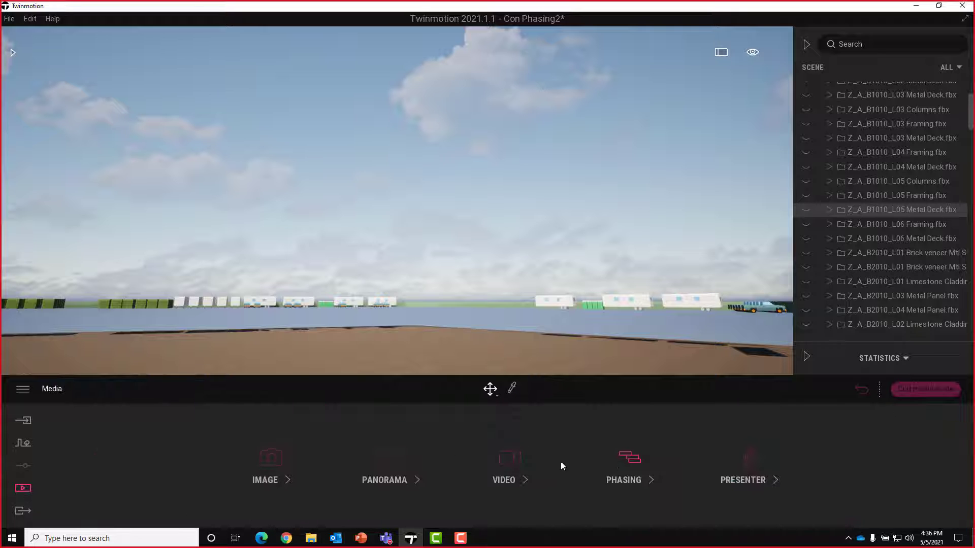
left_click(503, 462)
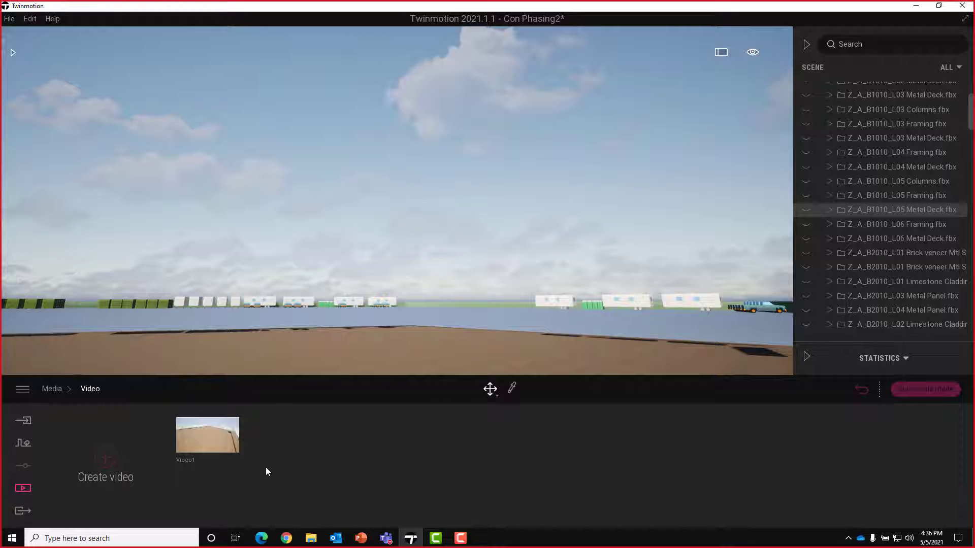
left_click(230, 434)
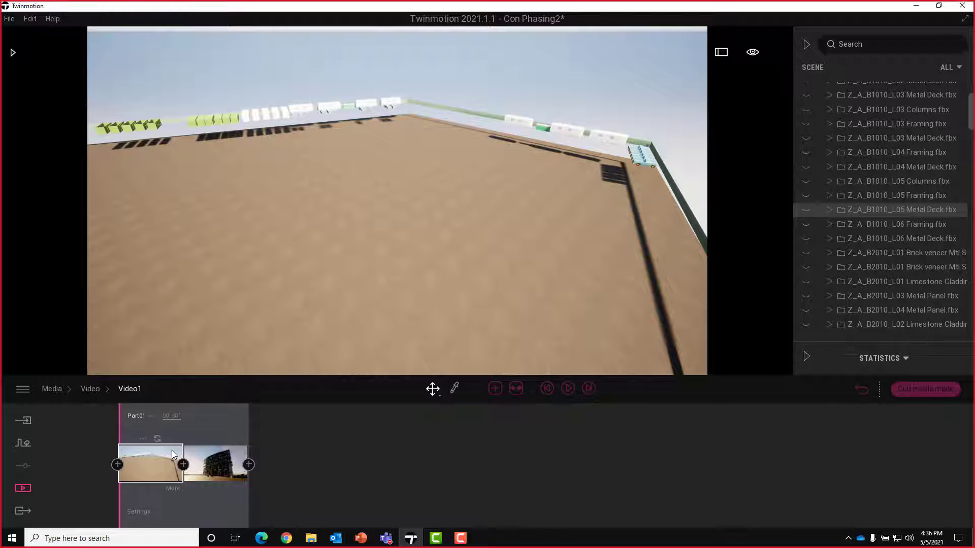
mouse_move(157, 461)
left_click(567, 389)
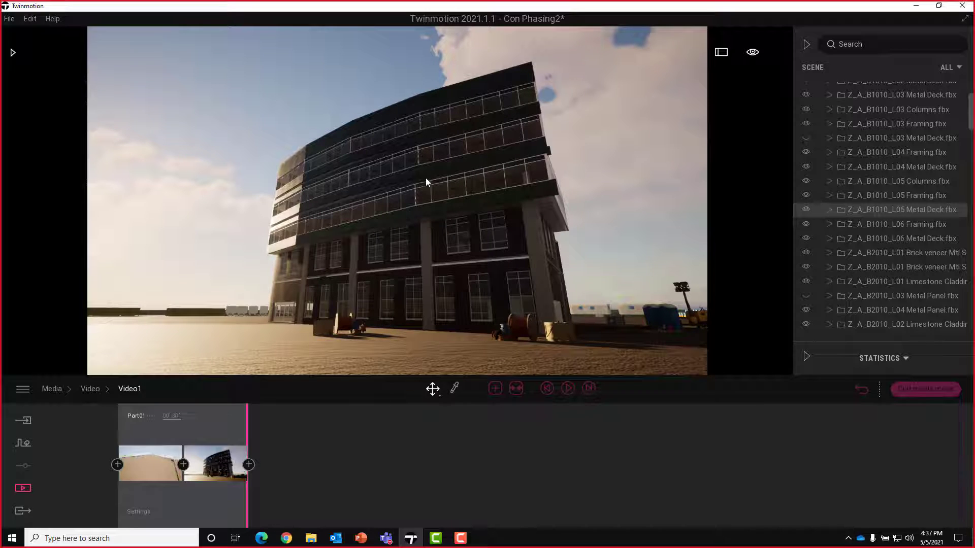
Step: Inspect the site props around the building's shaded corner, picking Construction set 03 and Construction set 12
mouse_move(434, 248)
right_mouse_down()
mouse_move(435, 263)
mouse_move(449, 268)
mouse_move(437, 254)
right_mouse_up()
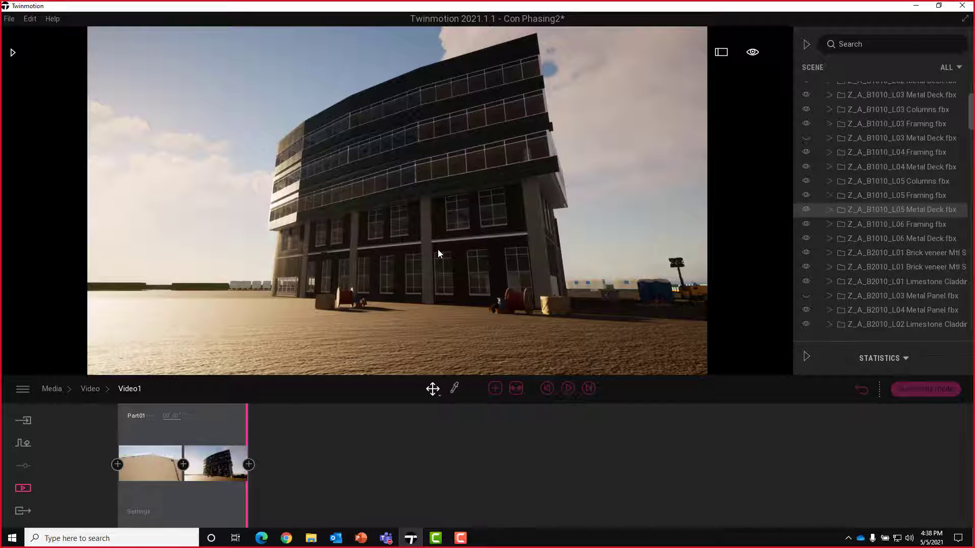
key("e")
mouse_move(437, 251)
right_mouse_down()
mouse_move(459, 277)
mouse_move(415, 278)
mouse_move(400, 306)
mouse_move(439, 249)
right_mouse_up()
key("d")
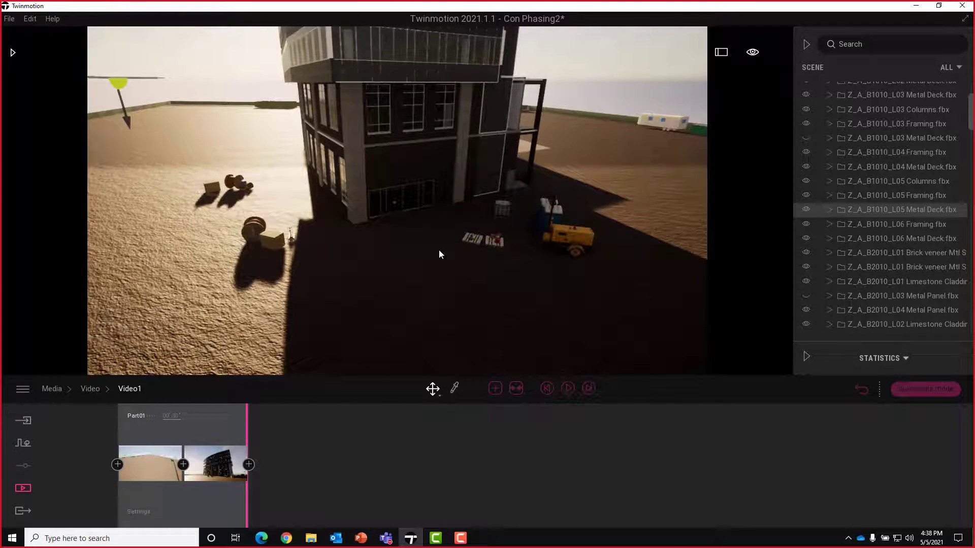
left_click(574, 240)
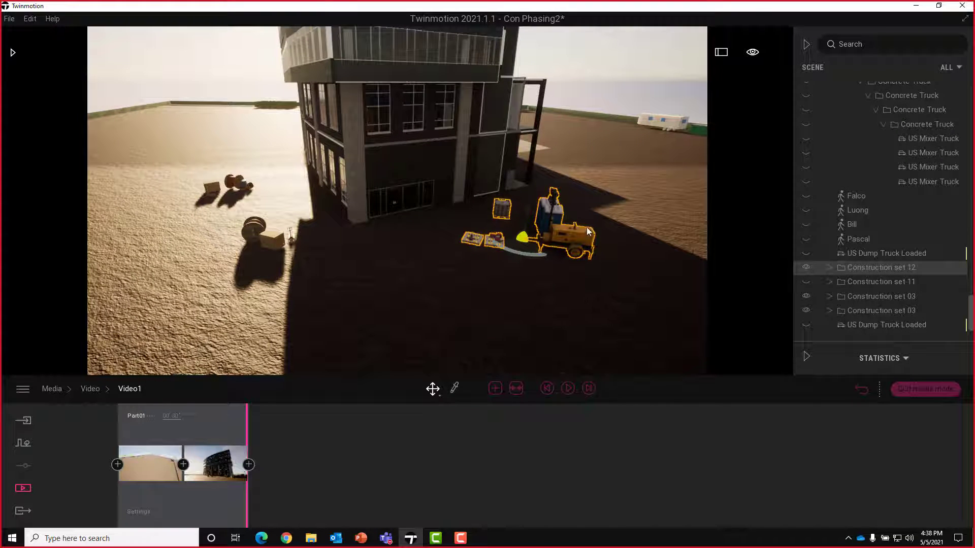
left_click(276, 236)
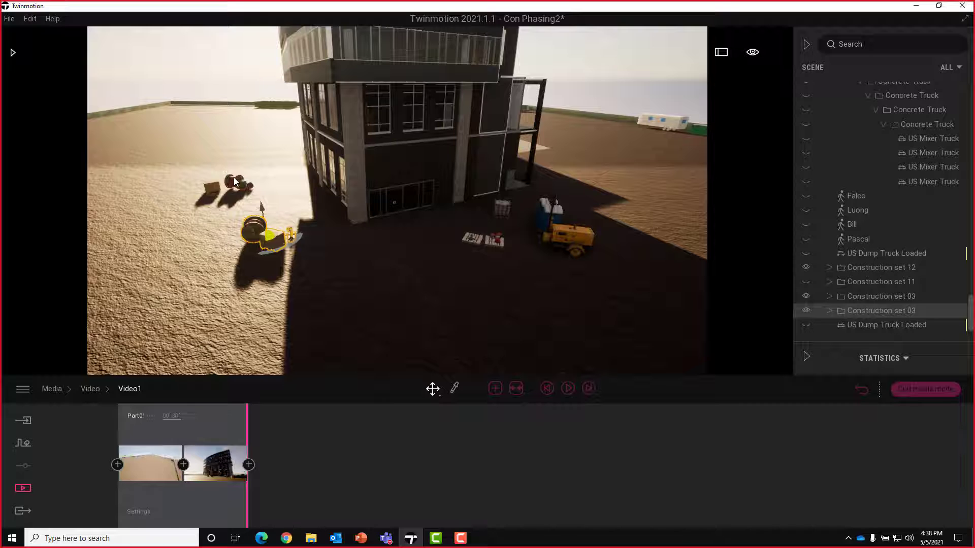
left_click(569, 237)
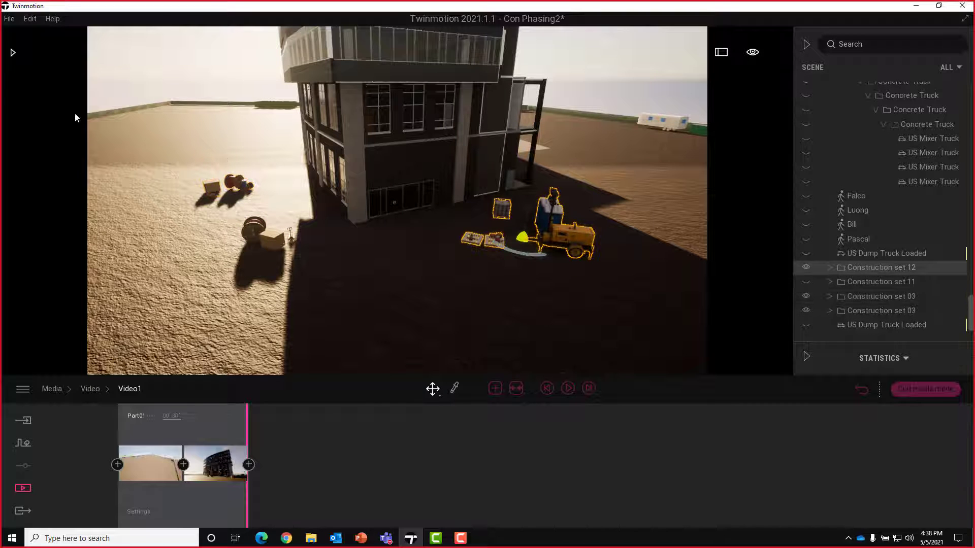
Step: Browse the asset library's Objects and Vehicles categories, ending in the Construction machines collection
left_click(13, 52)
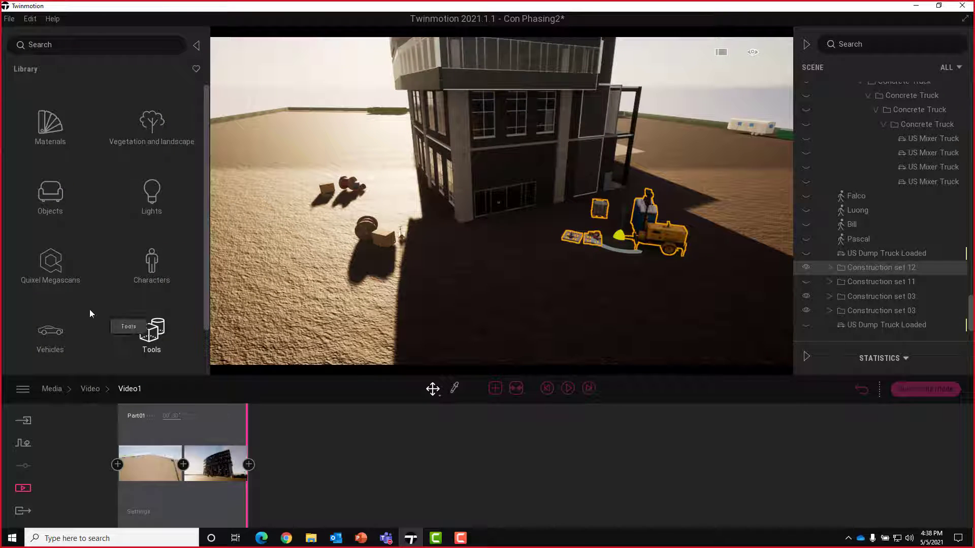
left_click(49, 196)
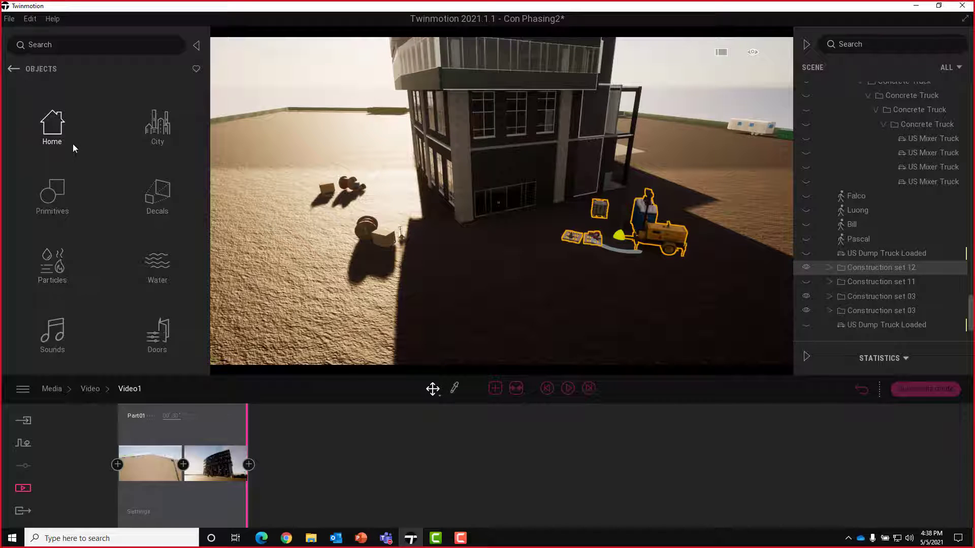
left_click(13, 69)
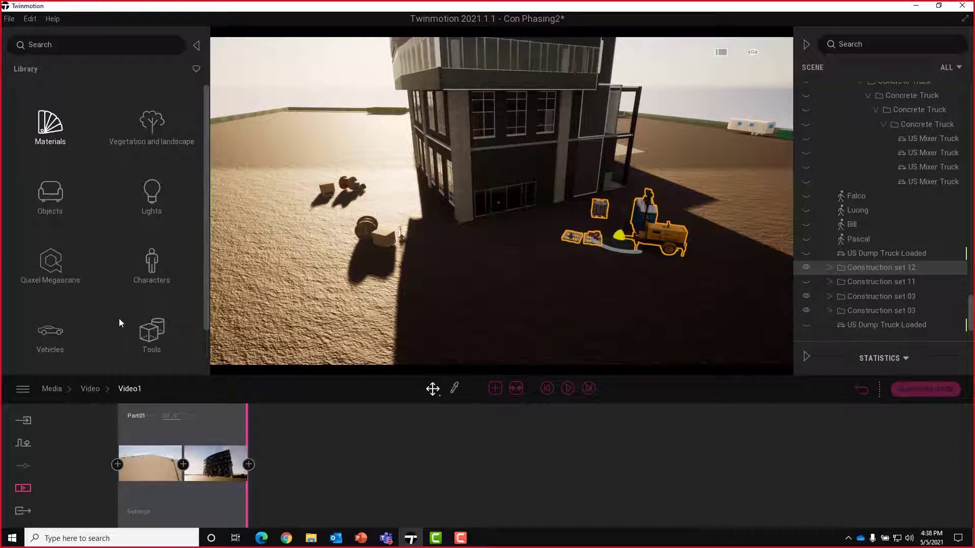
left_click(76, 334)
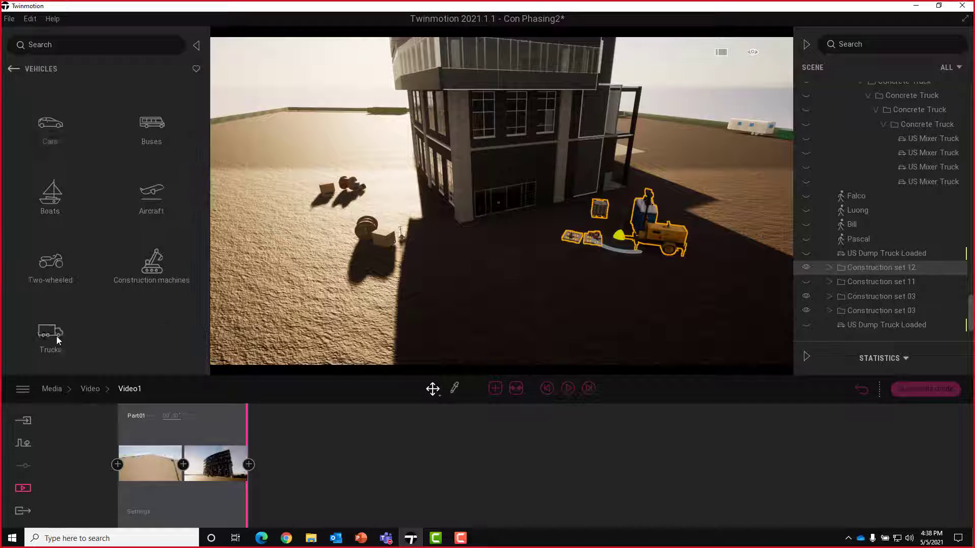
left_click(161, 273)
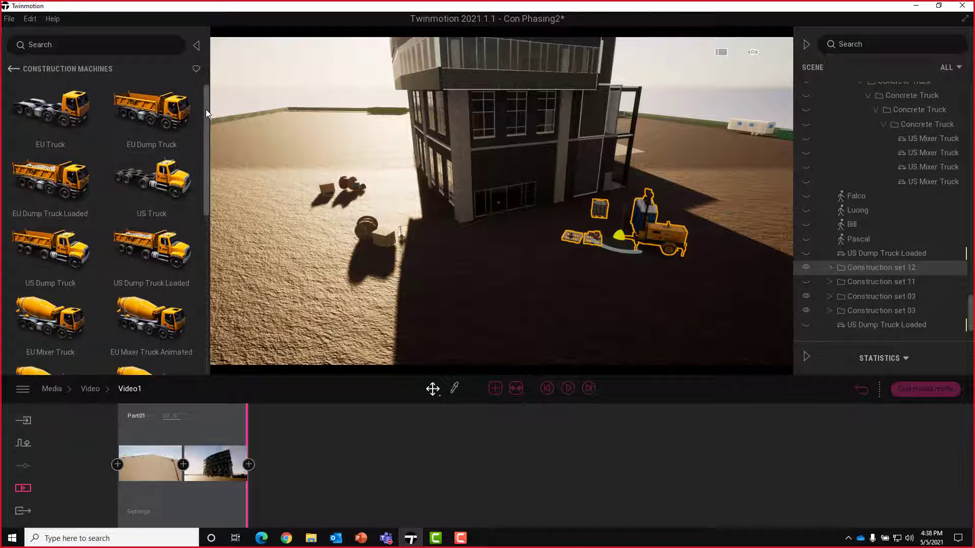
Step: Browse the rest of the Construction machines collection, and scrub Video1 back to the steel framing stage to view the crane side of the building
left_click_drag(206, 109, 208, 261)
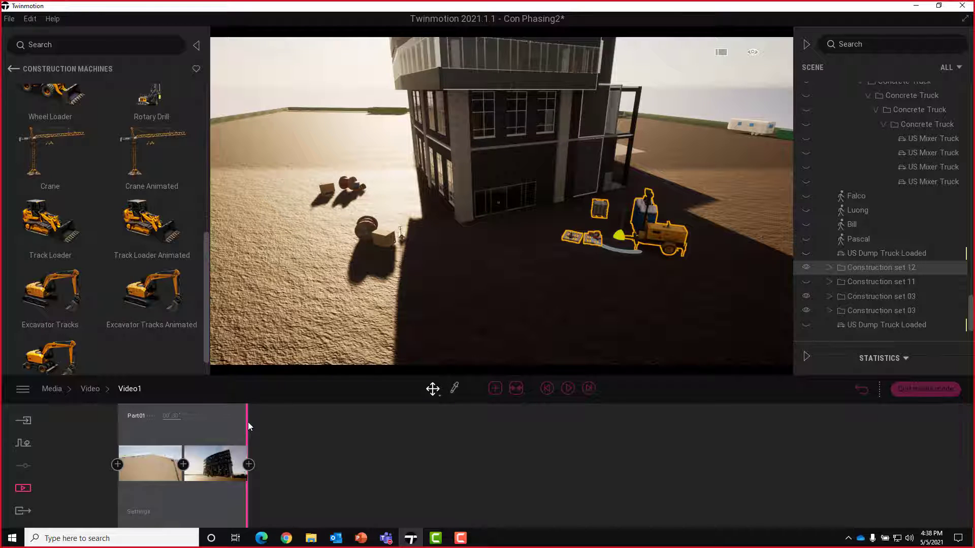
left_click_drag(247, 422, 164, 421)
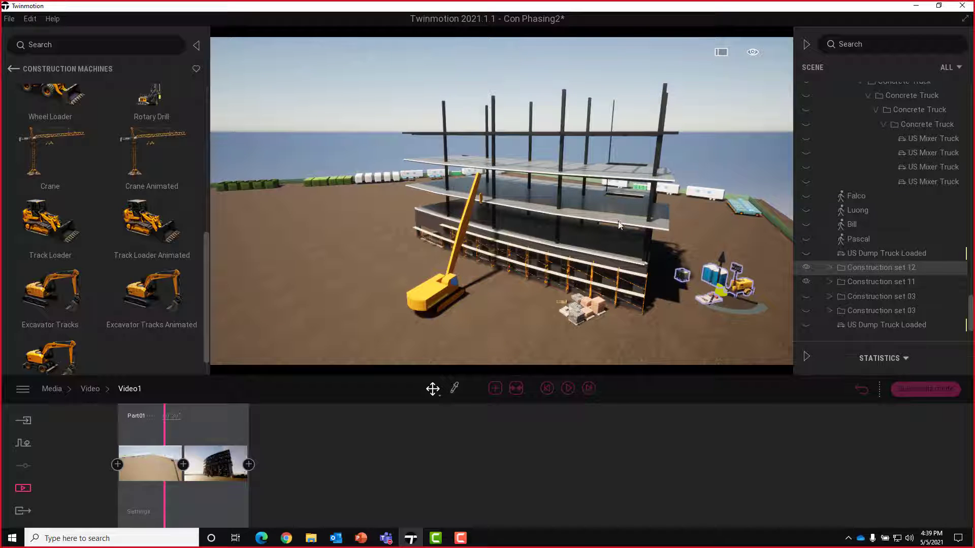
right_click_drag(617, 220, 777, 218)
key("a")
key("a")
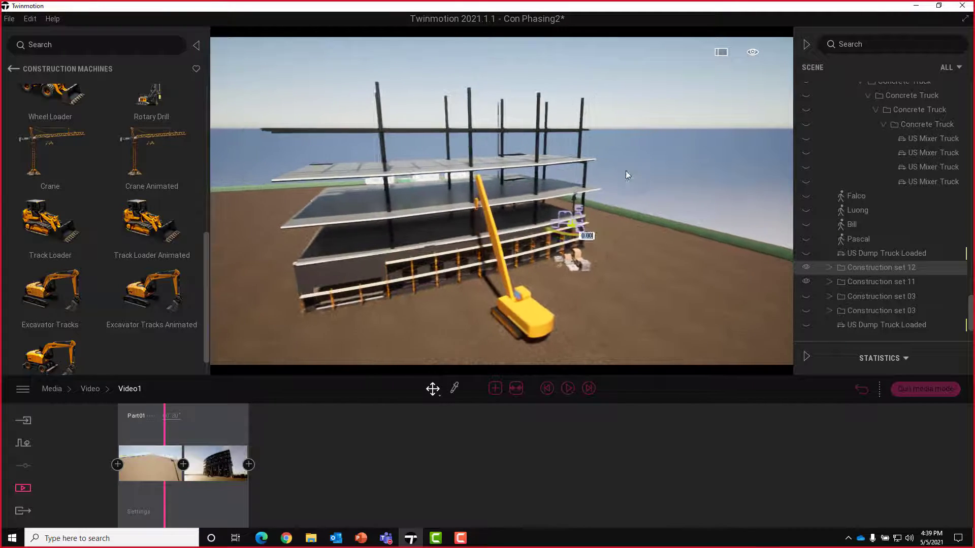
Step: Advance the phasing timeline in the full-screen view to the scaffolded facade stage, and inspect the building and dump trucks
mouse_move(753, 52)
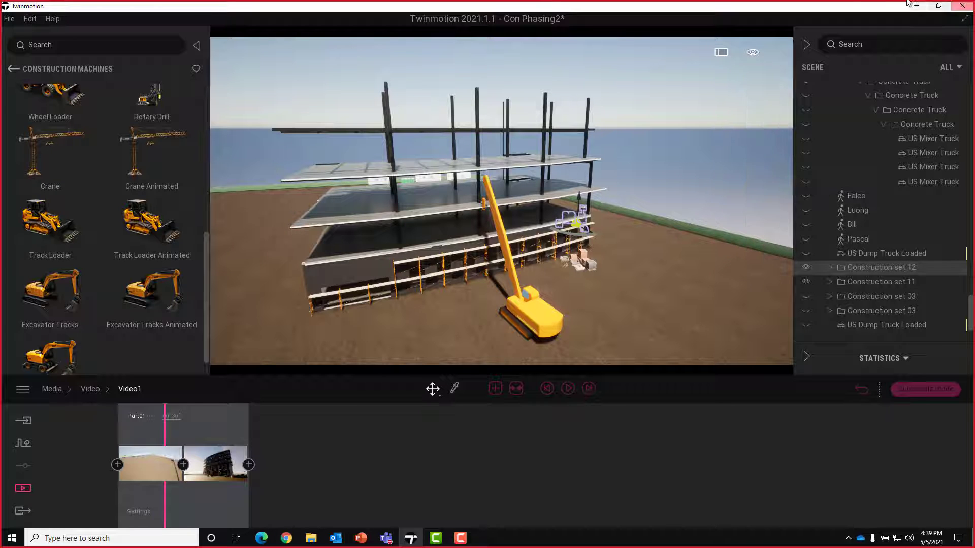
left_click(720, 53)
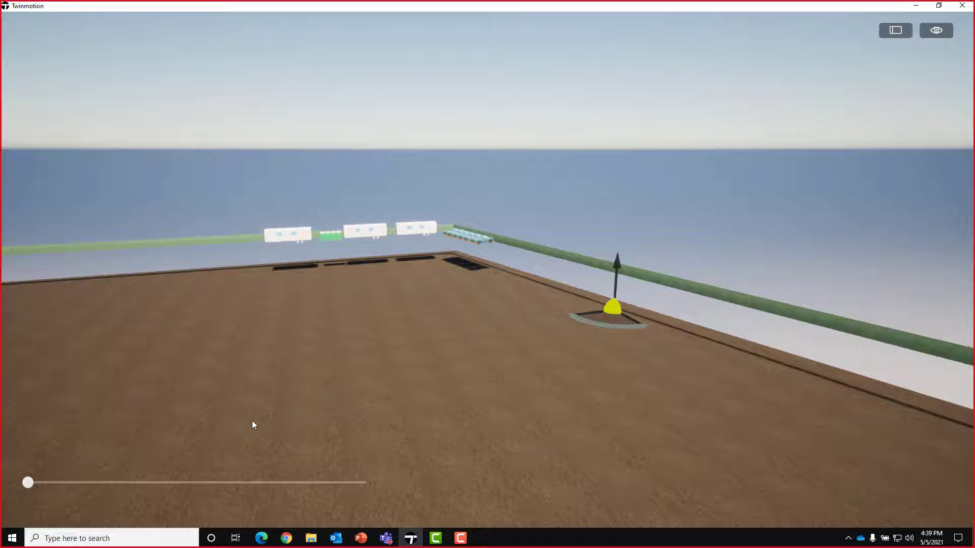
left_click_drag(28, 482, 236, 489)
right_click_drag(260, 330, 356, 402)
right_click_drag(356, 178, 325, 154)
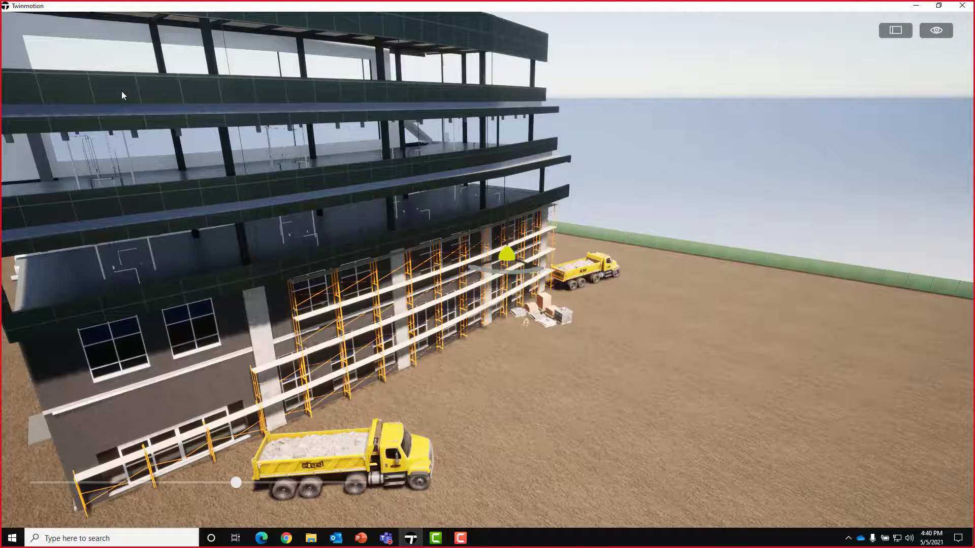
mouse_move(359, 157)
right_mouse_down()
mouse_move(330, 157)
mouse_move(356, 151)
right_mouse_up()
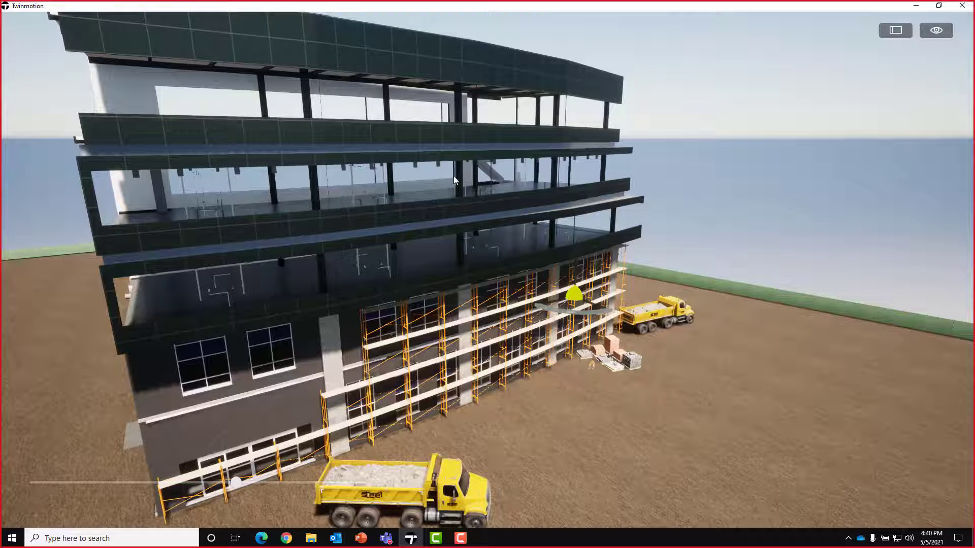
key("F11")
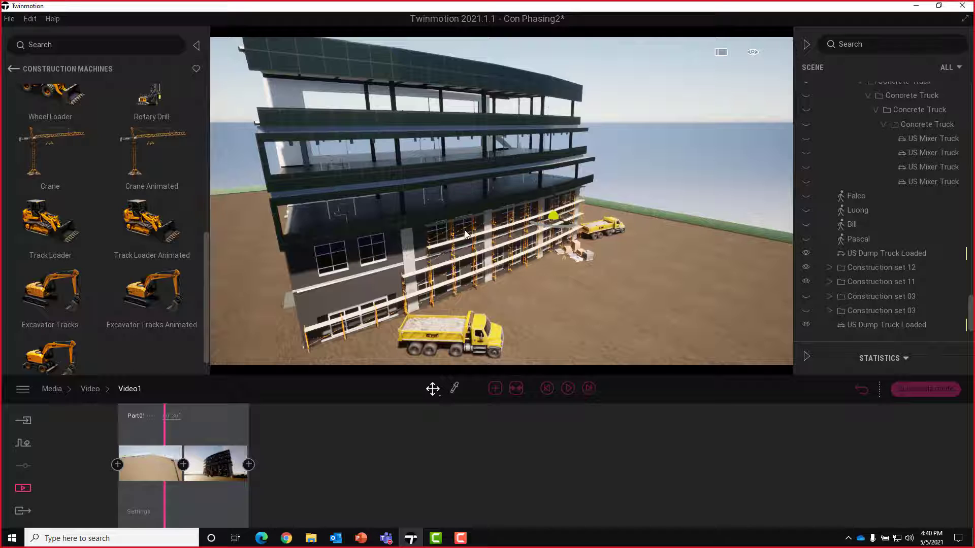
Step: Pick the building in the viewport, and display the navigation help overlay with the Push to Cloud option
left_click(474, 243)
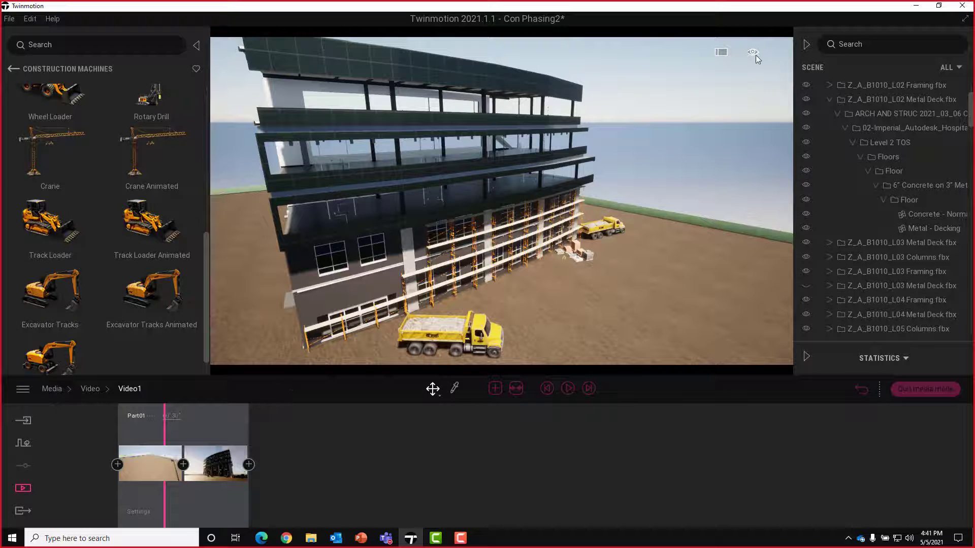
mouse_move(753, 53)
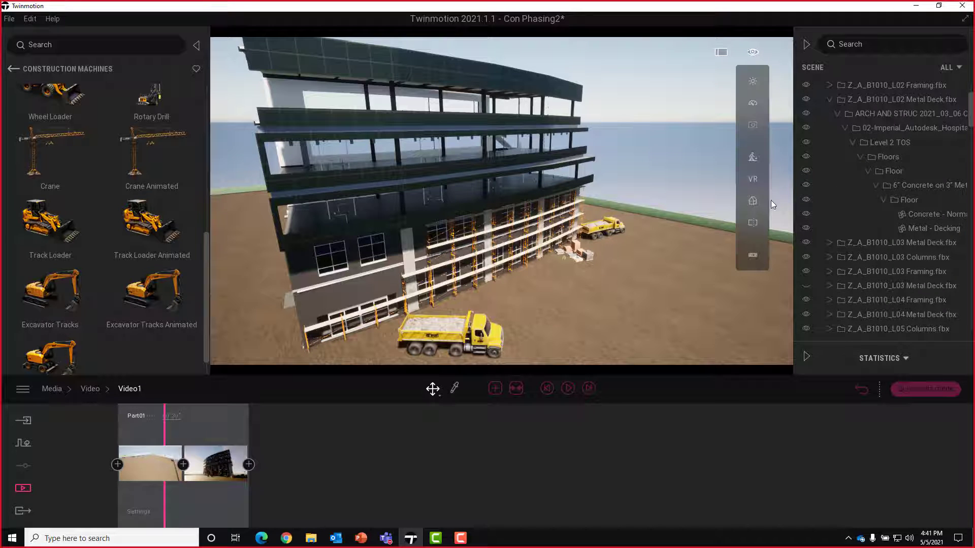
left_click(754, 256)
left_click(694, 233)
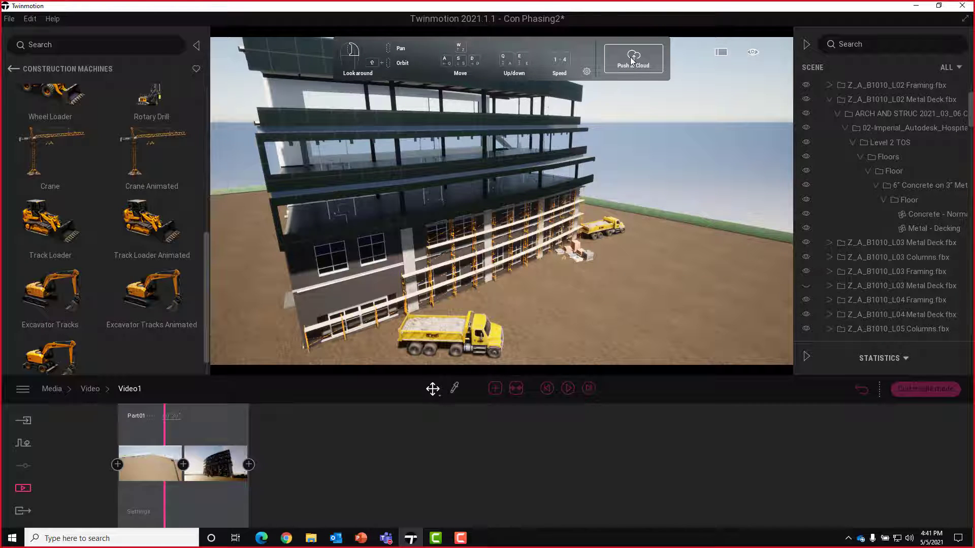
Step: Switch to Twinmotion Cloud in Chrome and view the Con Phasing2 presentation created Apr 14, 2021, 12:05 PM
left_click(288, 539)
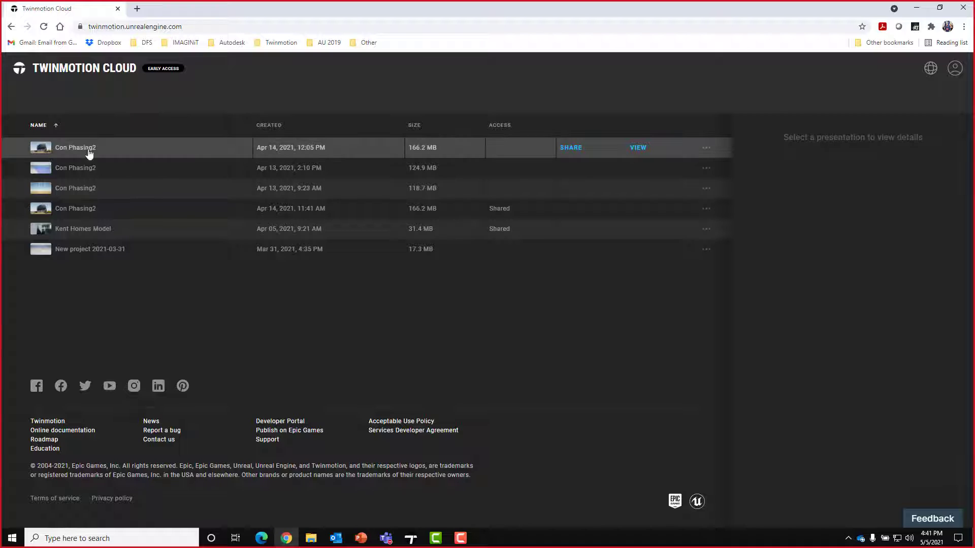
left_click(635, 148)
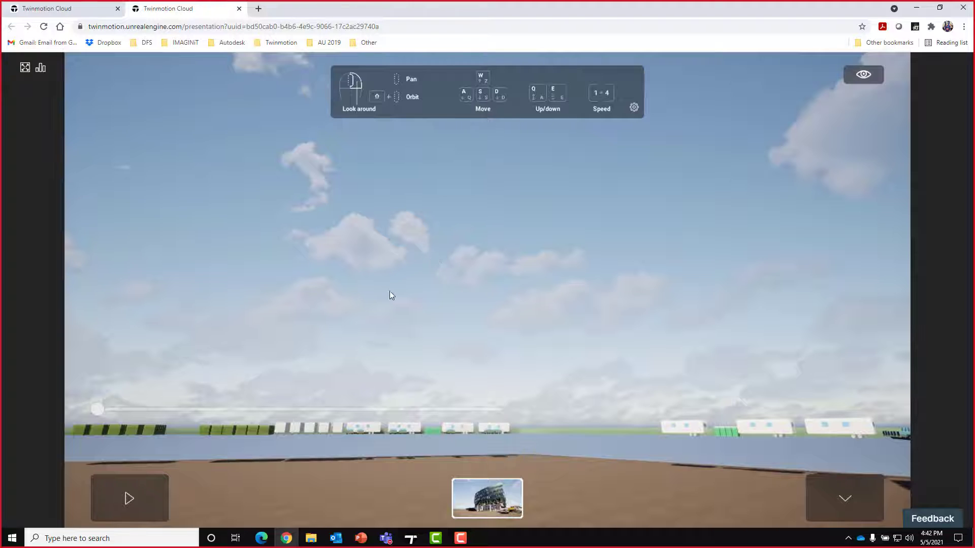
Step: Scrub the presentation's phasing timeline to September 11, 2021, on to its end, and back to the crane stage
mouse_move(102, 409)
left_click_drag(104, 409, 338, 406)
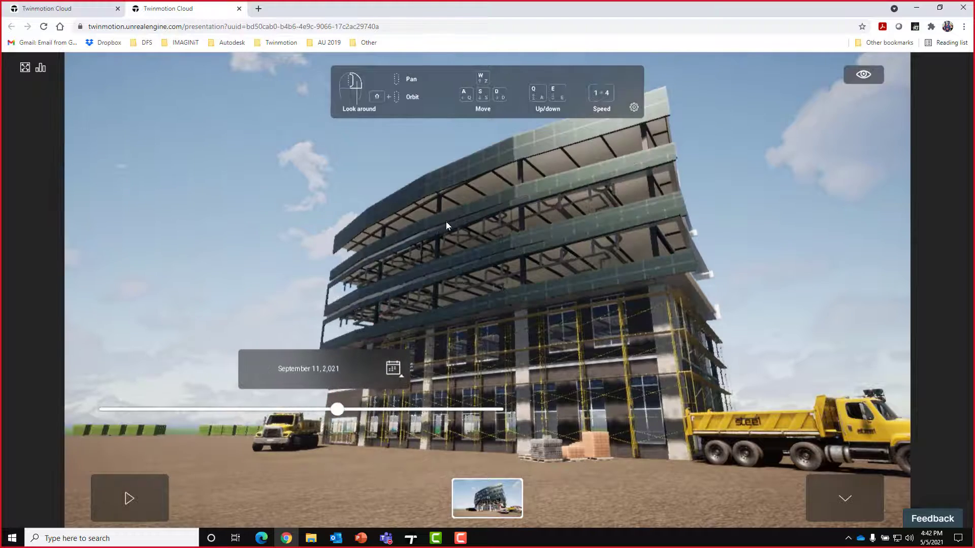
right_click_drag(447, 223, 444, 252)
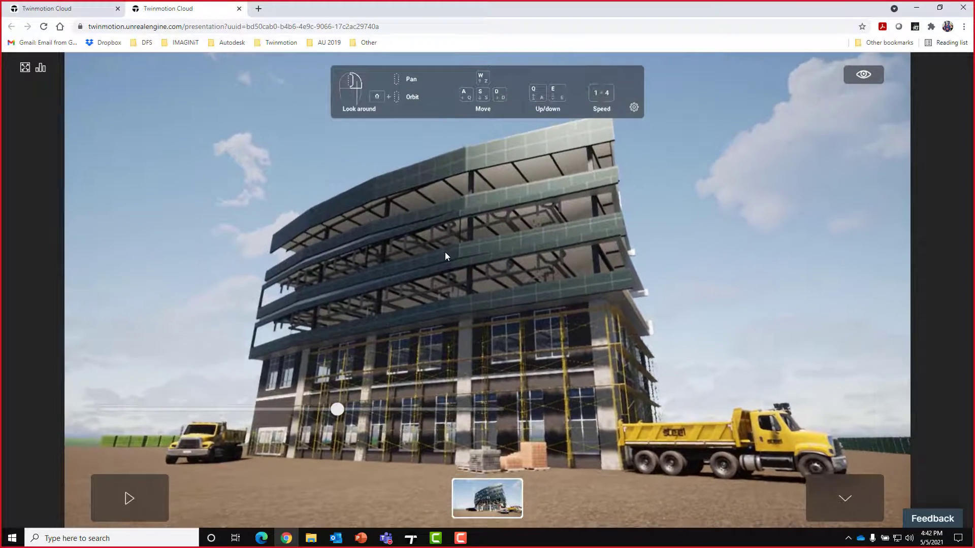
left_click_drag(337, 408, 519, 405)
left_click_drag(449, 409, 274, 409)
left_click(127, 495)
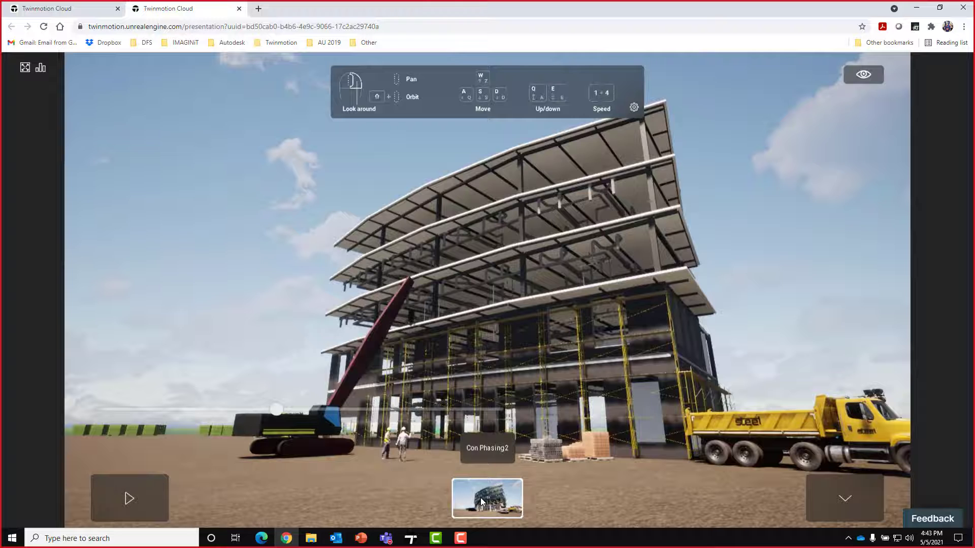
Step: Set the cloud presentation's time of day to 16:32
left_click(863, 74)
left_click(863, 134)
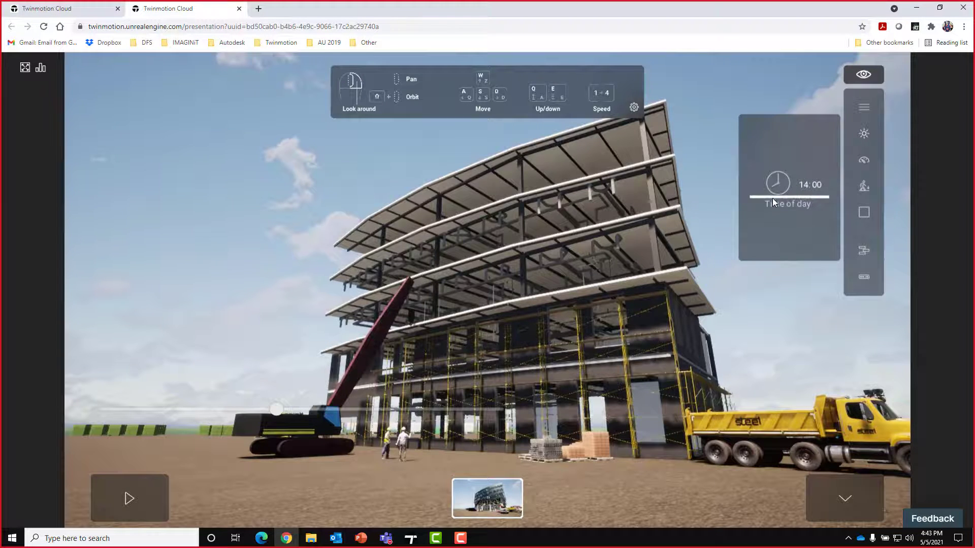
mouse_move(773, 198)
left_mouse_down()
mouse_move(769, 162)
mouse_move(769, 205)
mouse_move(771, 165)
mouse_move(779, 213)
left_mouse_up()
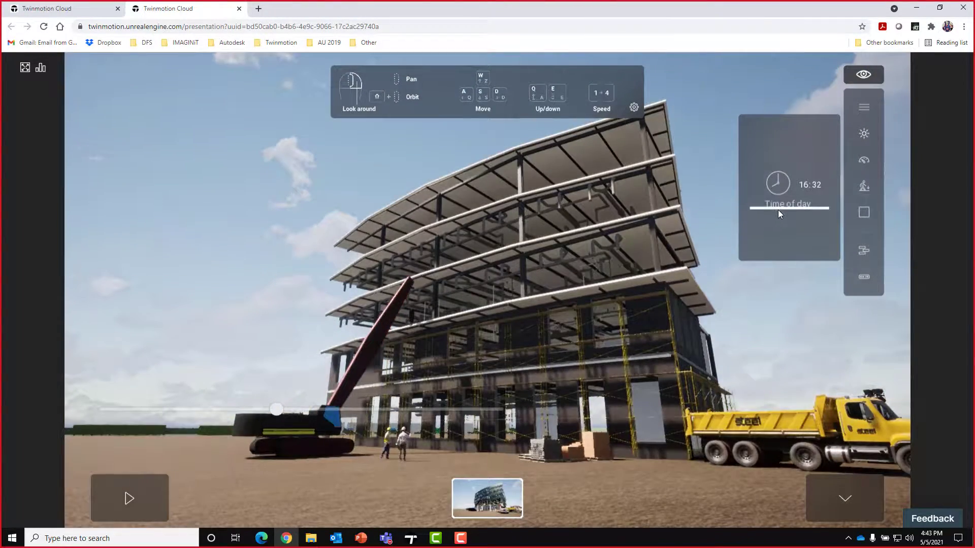
Step: Fly up to the building's open upper floors, and review the presentation's view options, including Phasing
right_click_drag(633, 317, 707, 387)
key("q")
key("q")
key("w")
key("q")
key("w")
left_click(867, 76)
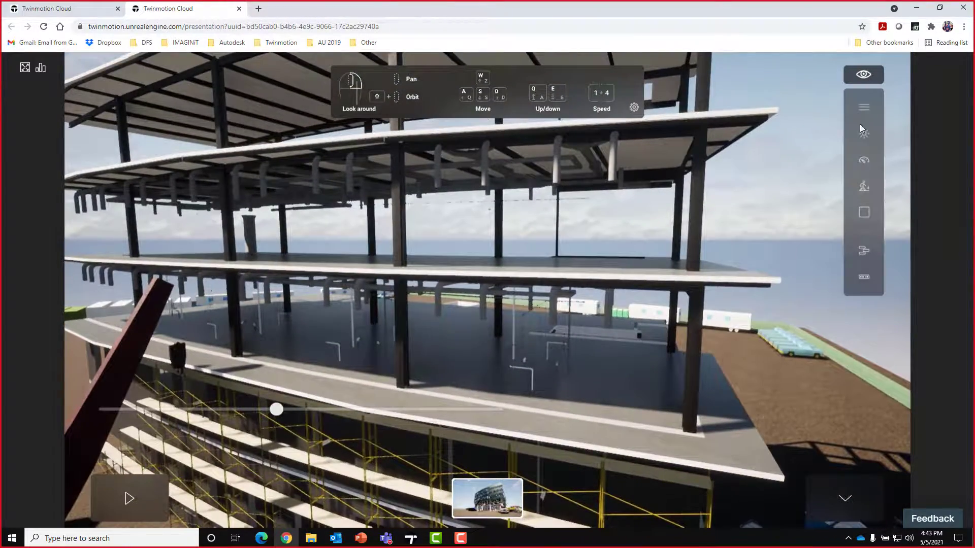
mouse_move(866, 82)
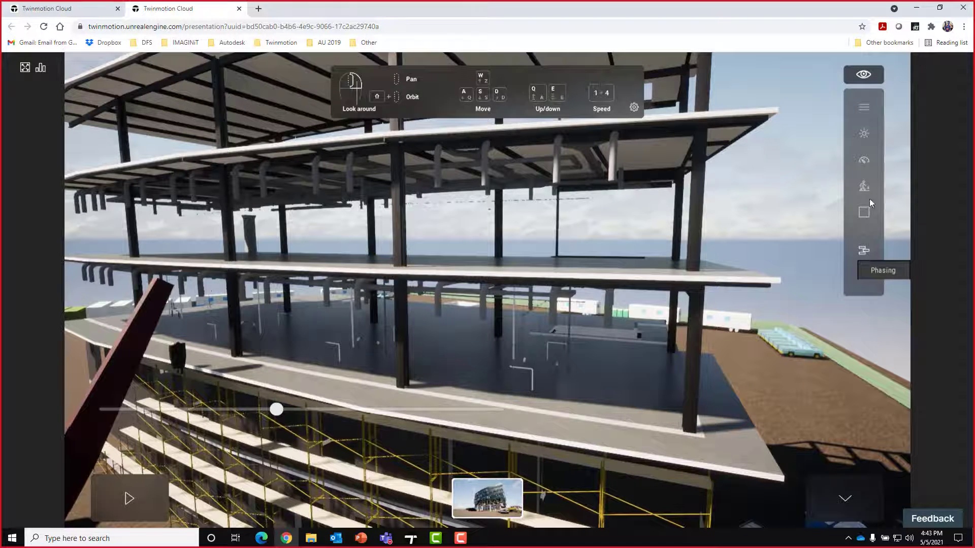
Step: Move inside the open upper floor to examine the exposed ductwork and piping
right_click_drag(528, 251, 7, 143)
key("w")
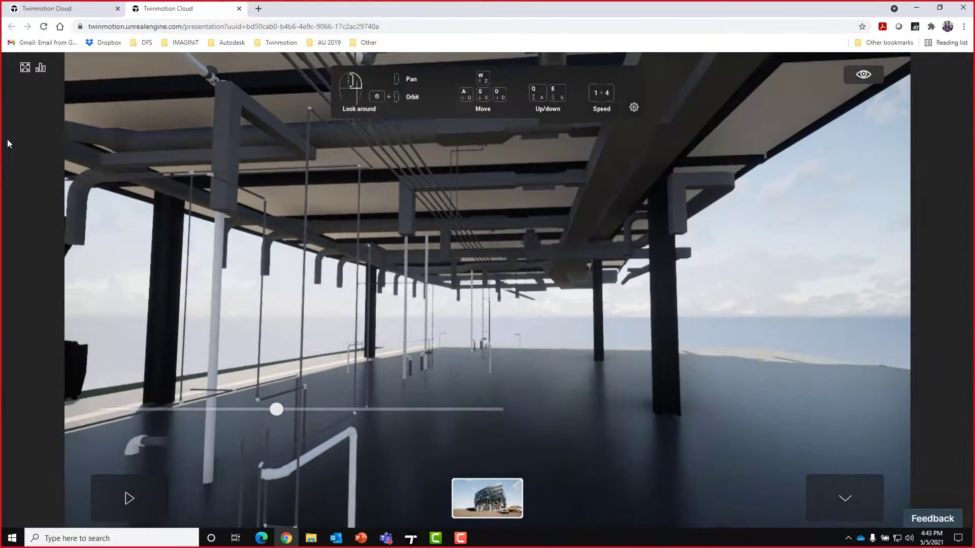
right_click_drag(461, 340, 350, 298)
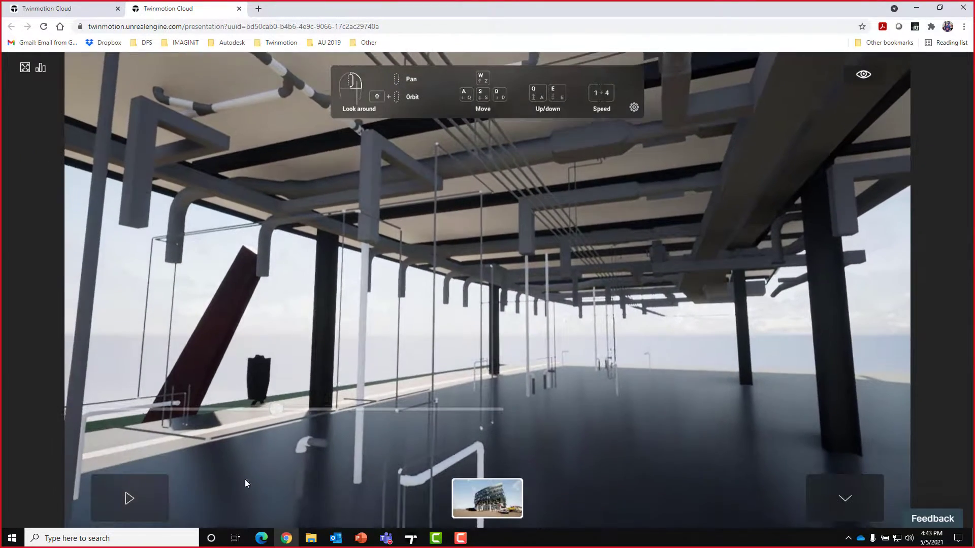
Step: Rewind the phasing timeline to the foundation stage, and look over the concrete footings and mixer truck
left_click_drag(286, 410, 151, 408)
left_click_drag(553, 255, 674, 432)
right_click_drag(674, 433, 700, 440)
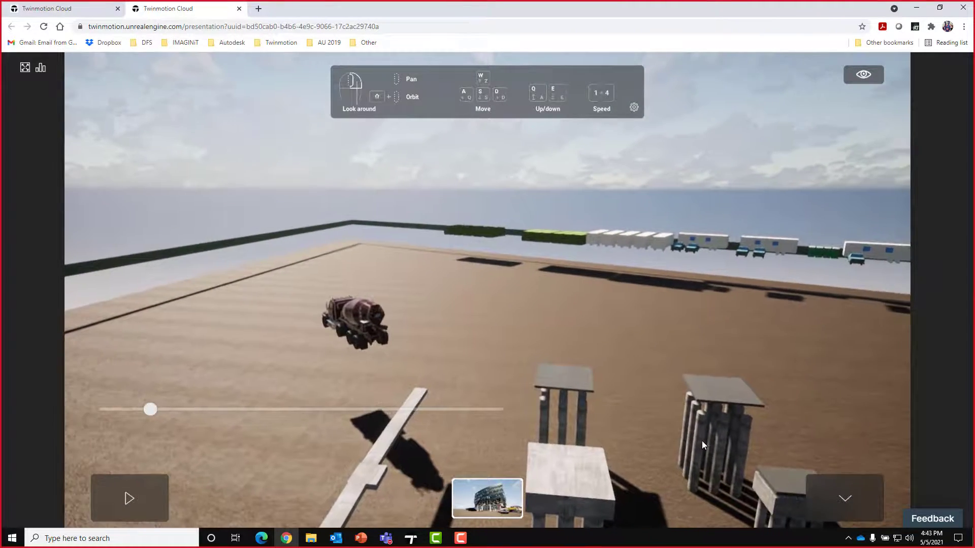
middle_click_drag(702, 441, 851, 396)
right_click_drag(851, 395, 843, 179)
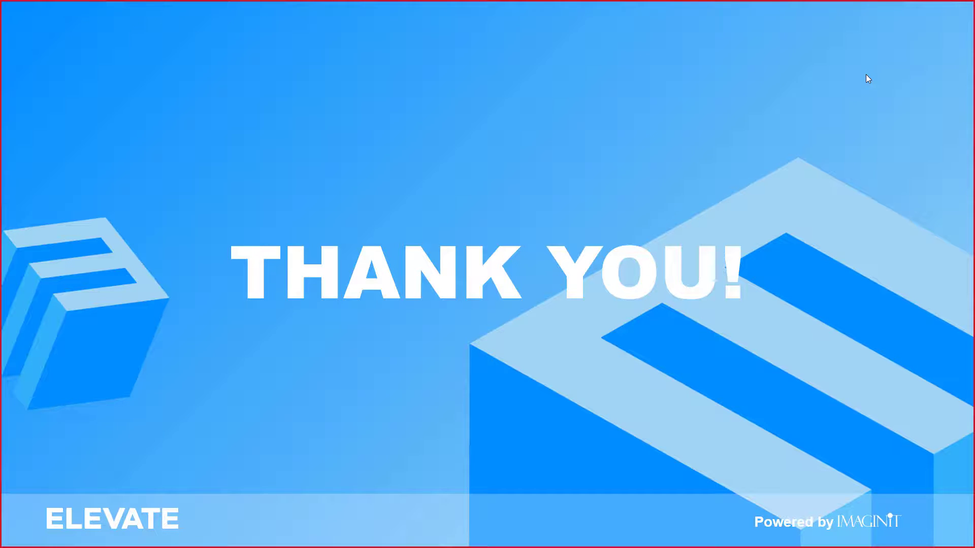
key("Right")
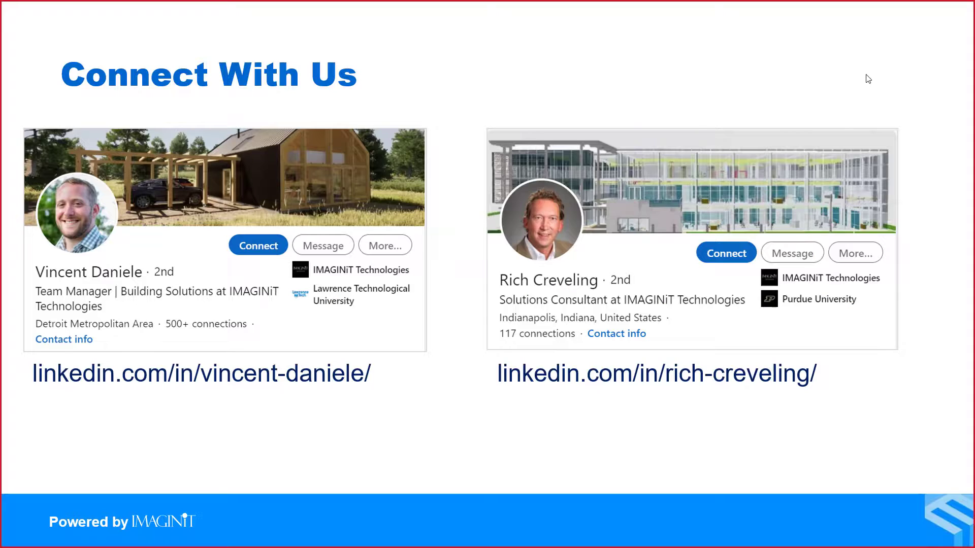